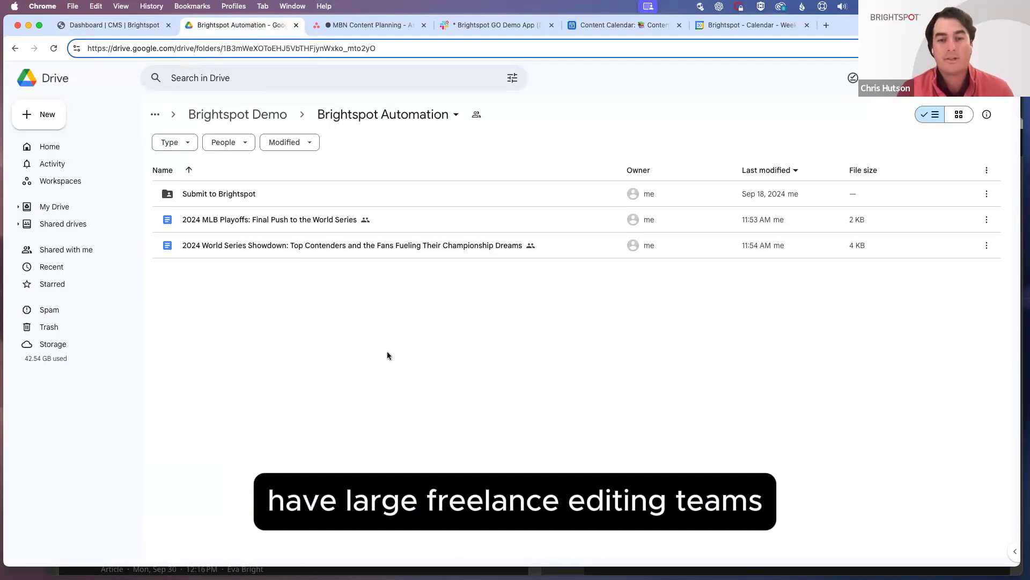
# Step: Move the 2024 World Series Showdown document into the Submit to Brightspot folder, accepting the access change, and check that folder's contents
pyautogui.moveTo(289, 245); pyautogui.dragTo(237, 196)
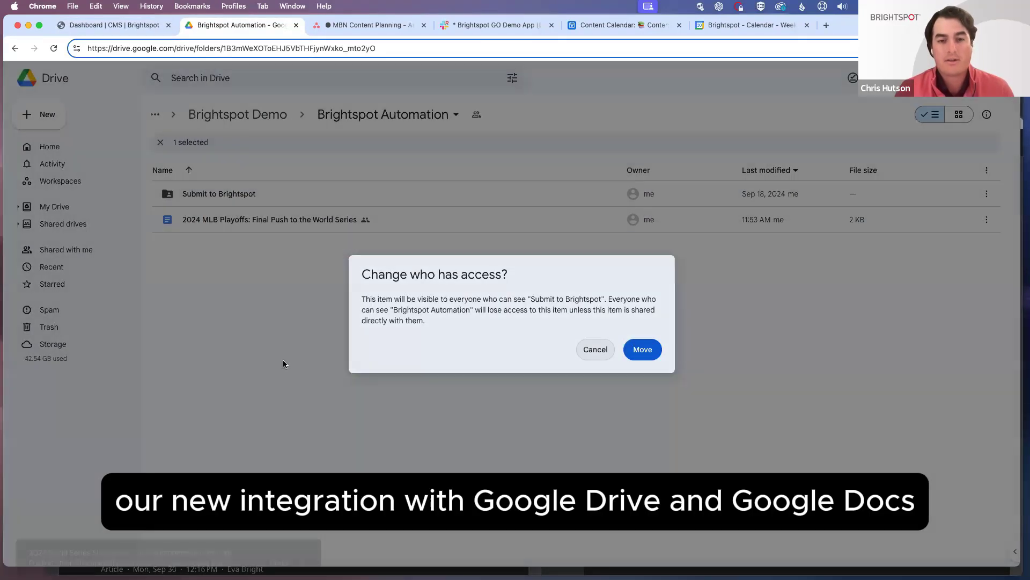
pyautogui.press('Return')
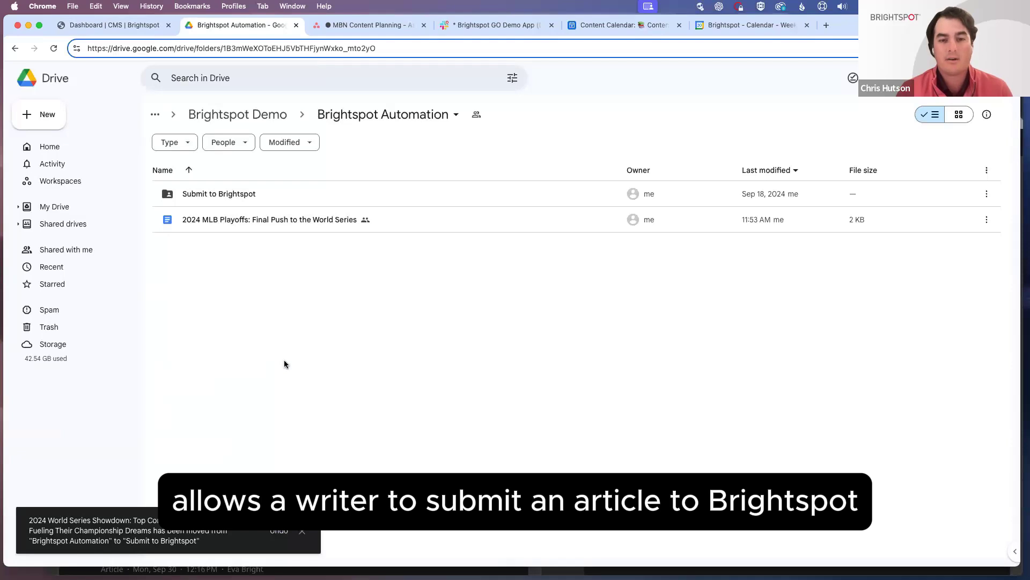
pyautogui.click(304, 533)
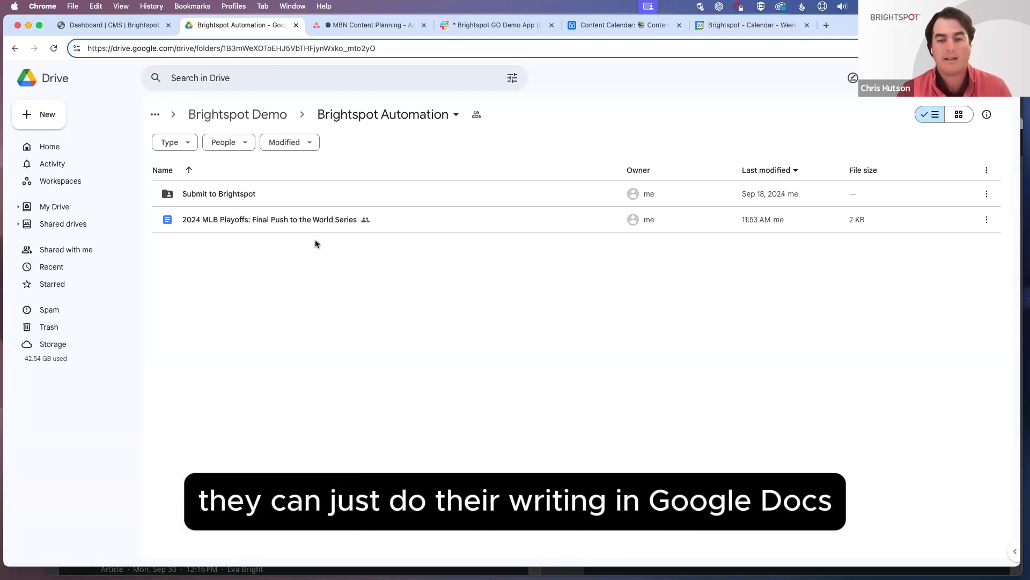
pyautogui.doubleClick(249, 194)
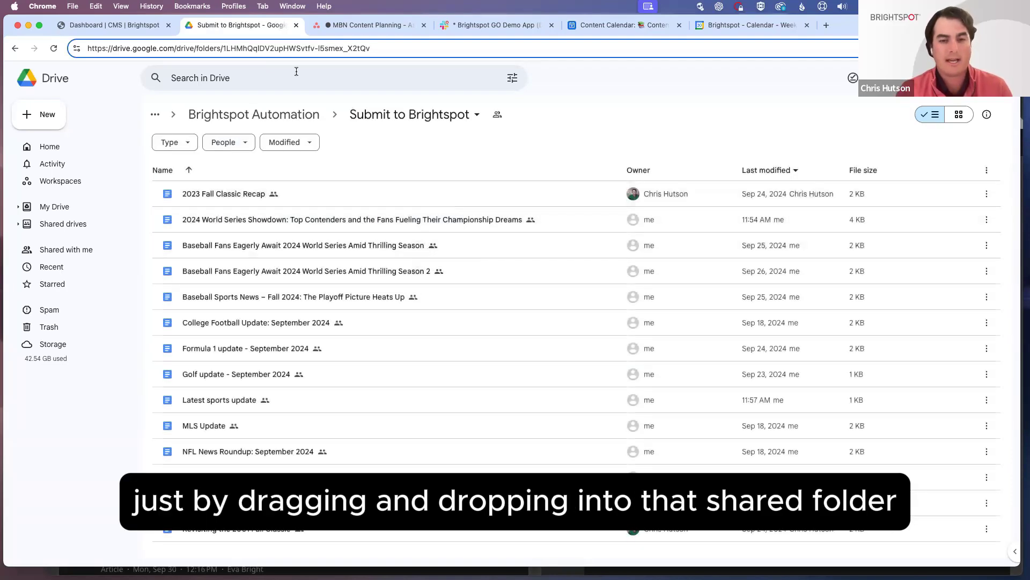
pyautogui.click(14, 50)
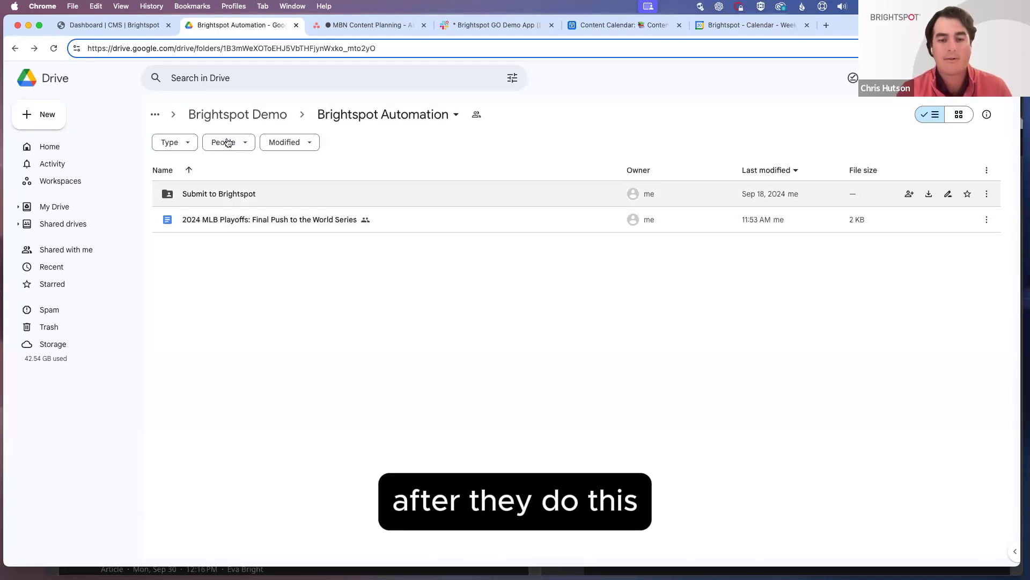
# Step: Switch to the Brightspot CMS dashboard, refresh Recent Activity, and open the 2024 World Series Showdown draft article
pyautogui.click(115, 27)
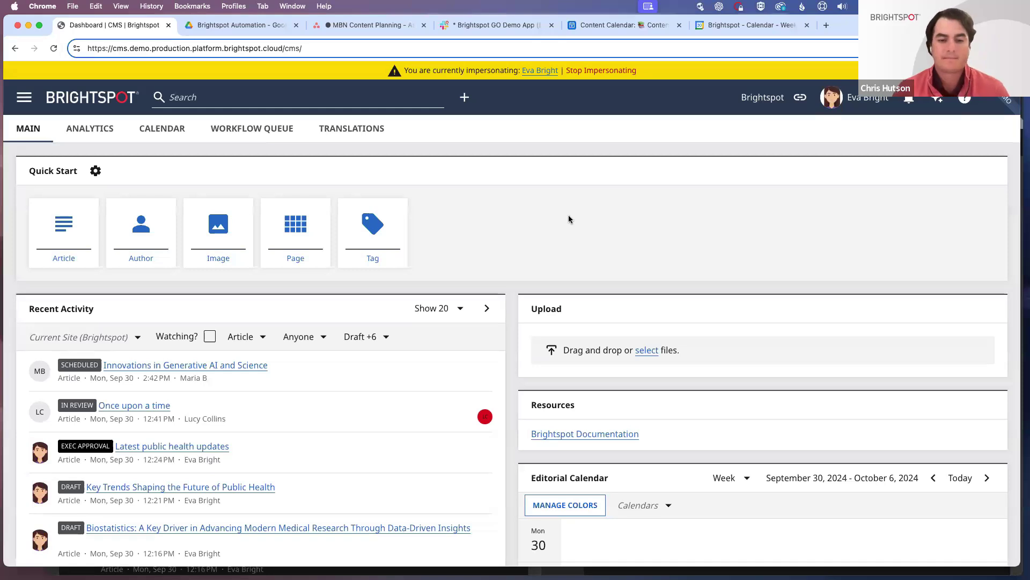
pyautogui.click(54, 49)
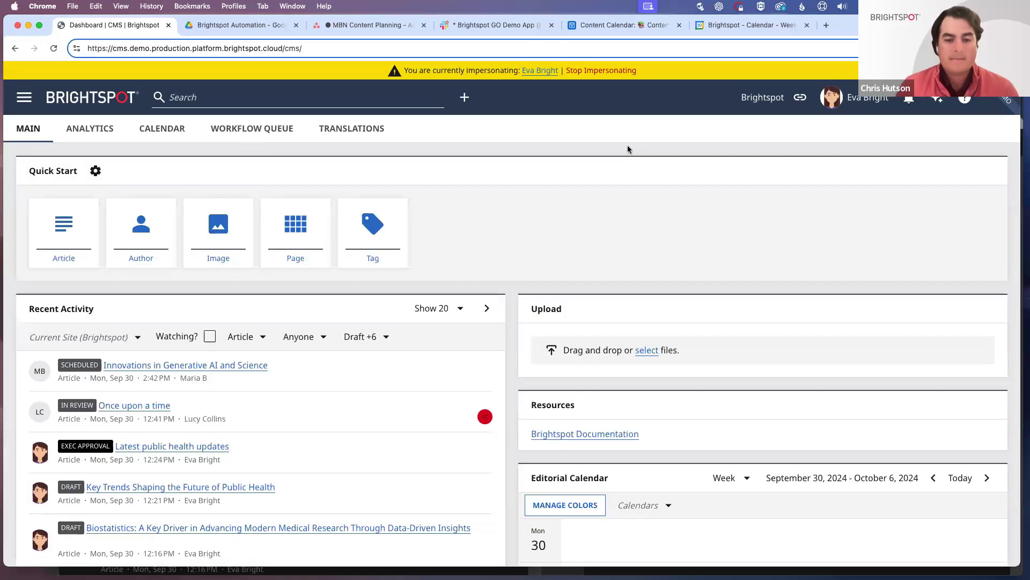
pyautogui.click(55, 49)
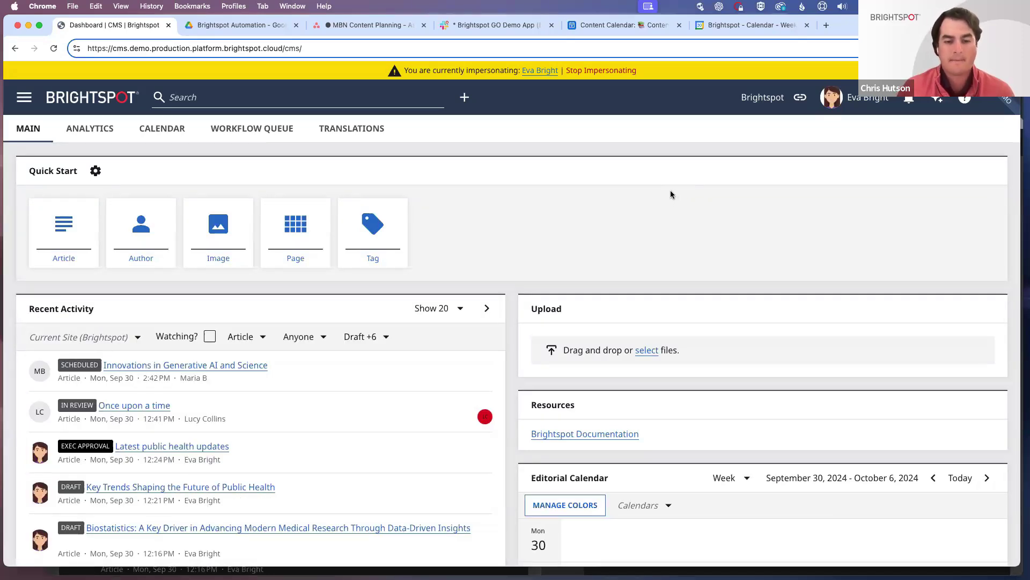
pyautogui.click(53, 48)
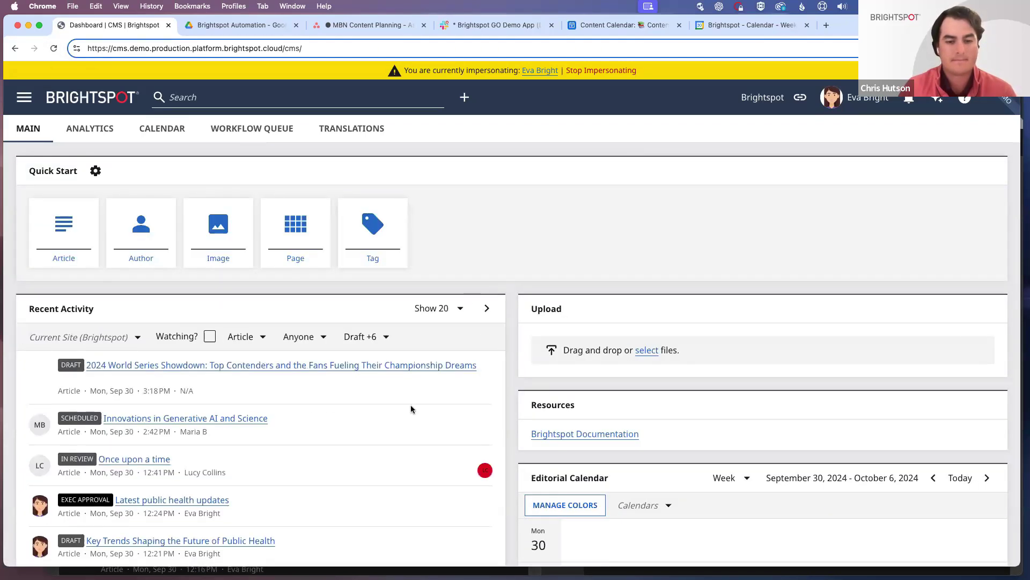
pyautogui.click(291, 366)
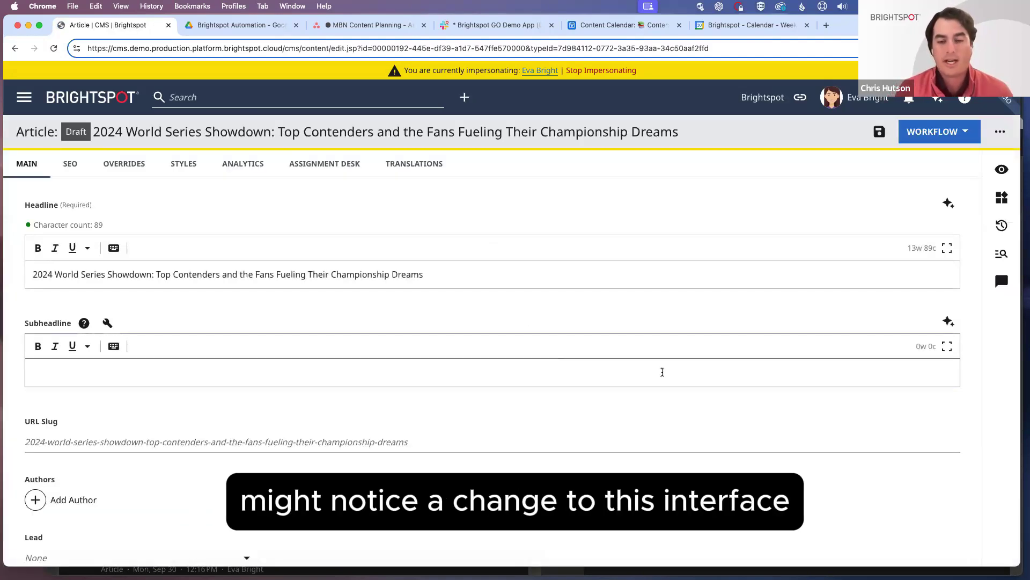
# Step: Review the article's body text and the text style, alignment and image options of its rich text editor
pyautogui.scroll(-5, 657, 370)
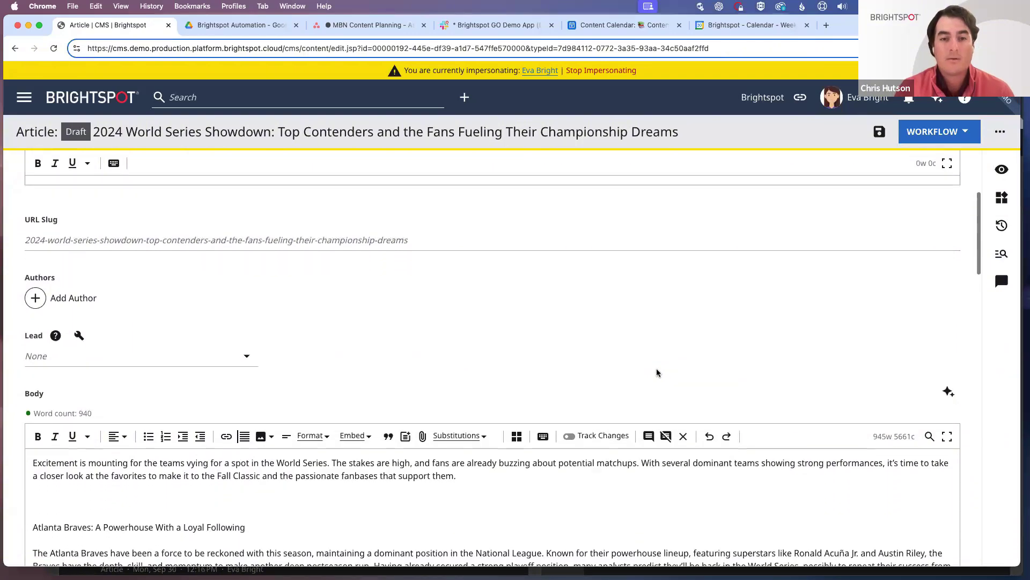
pyautogui.scroll(-4, 657, 371)
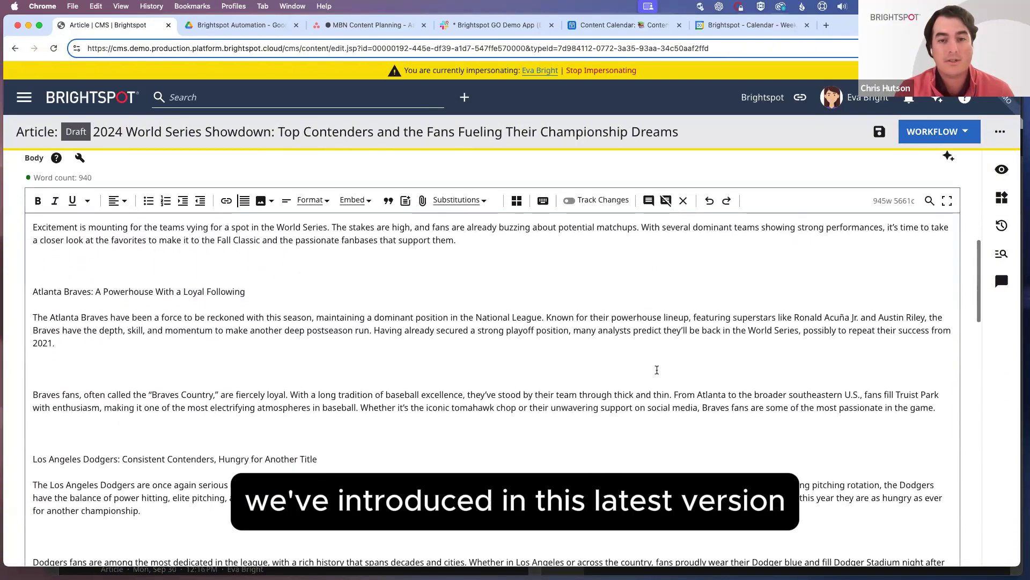
pyautogui.scroll(1, 657, 369)
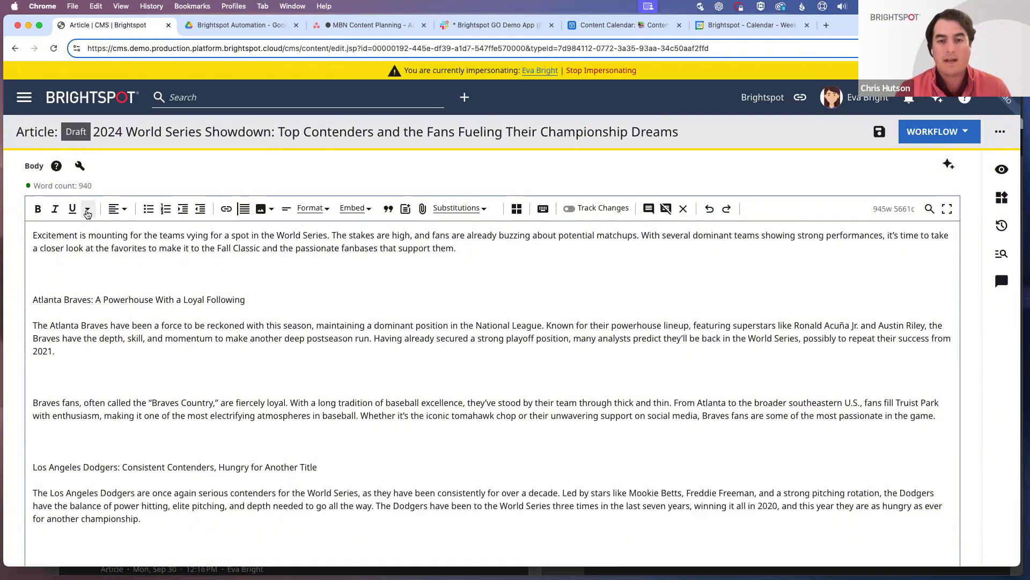
pyautogui.click(87, 210)
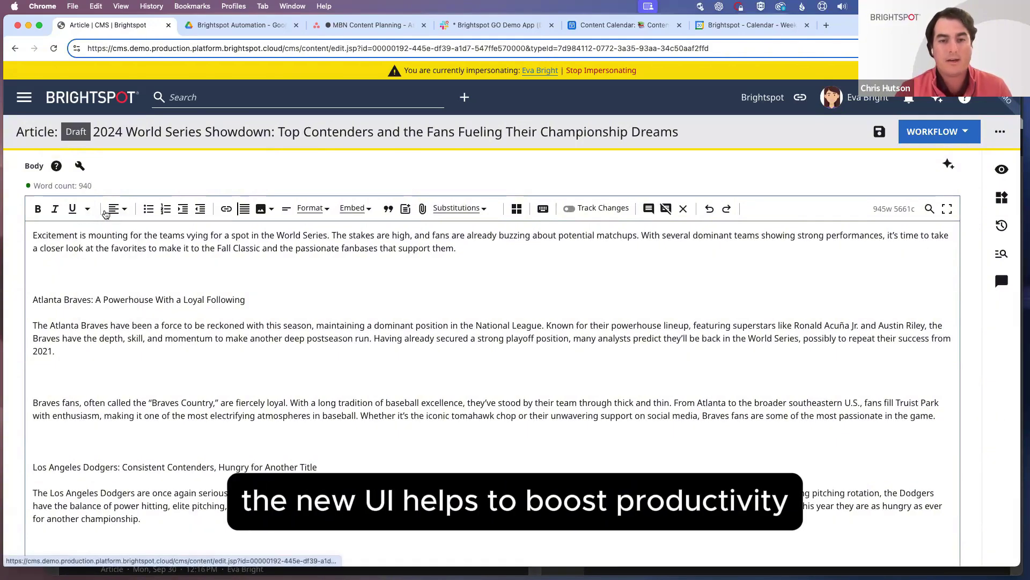
pyautogui.click(122, 211)
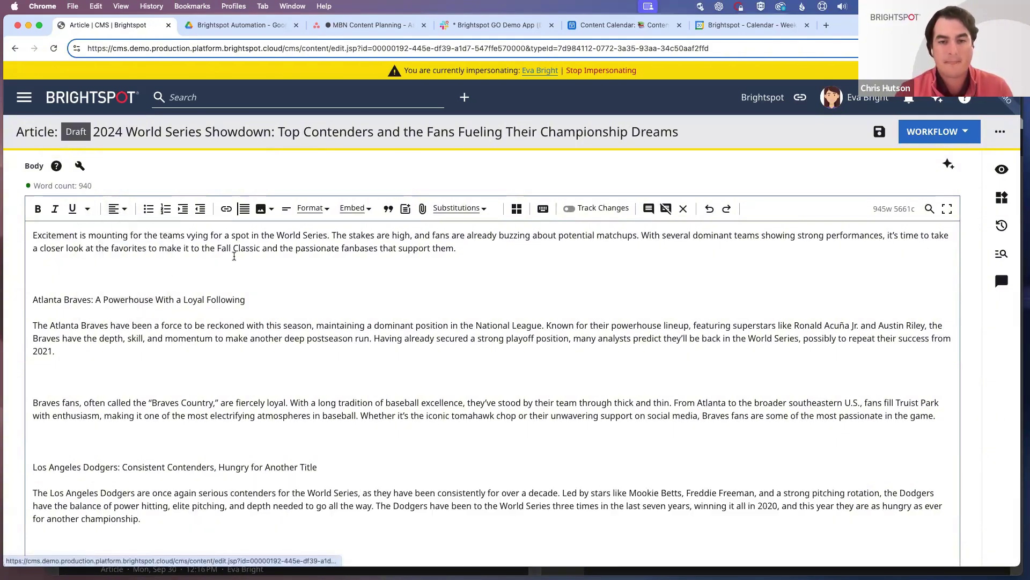
pyautogui.click(272, 210)
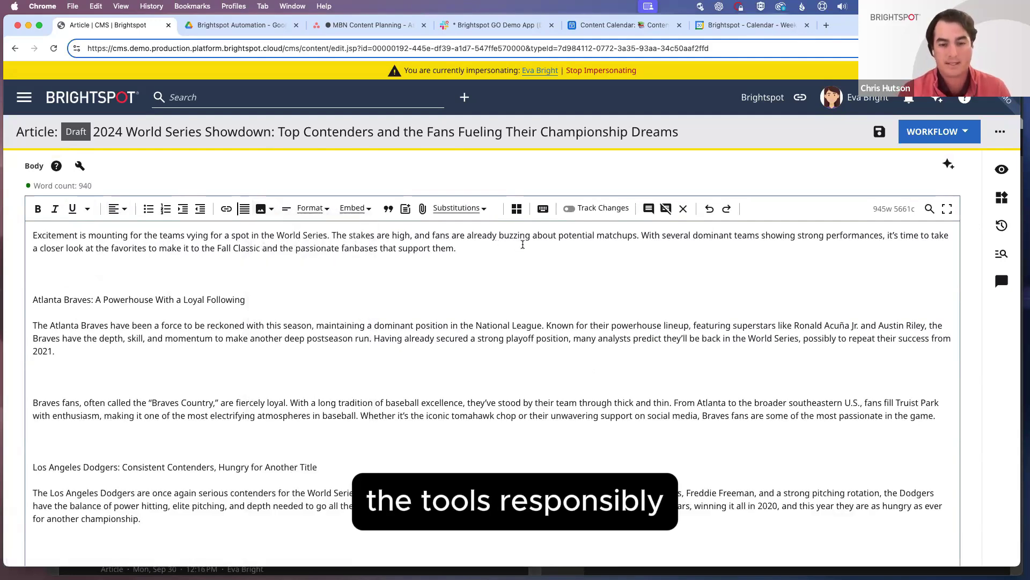
# Step: Narrow the browser window to about half width, inspect the editor's collapsed formatting options, and restore the wide window
pyautogui.moveTo(1020, 247); pyautogui.dragTo(501, 243)
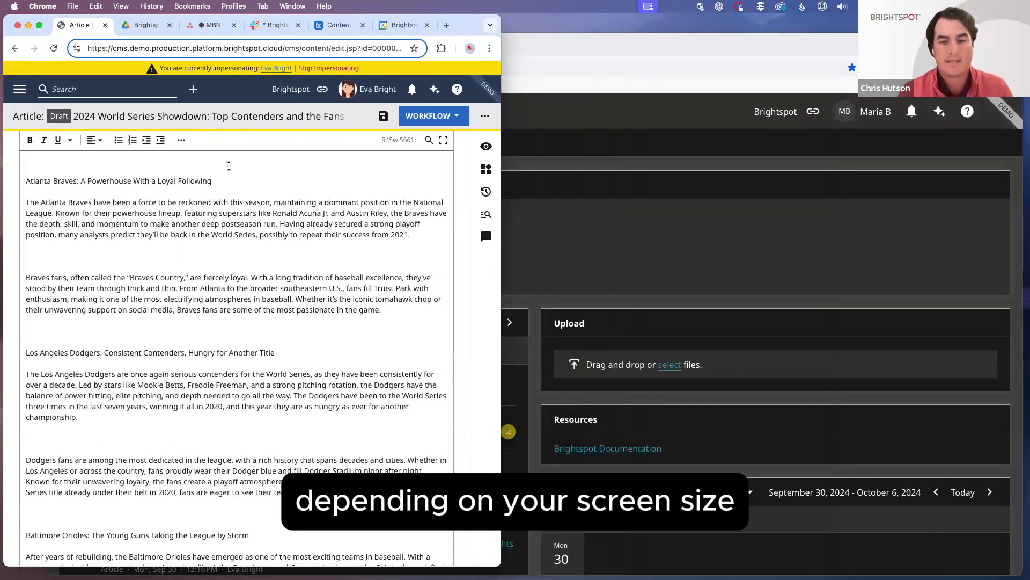
pyautogui.click(181, 146)
pyautogui.click(182, 146)
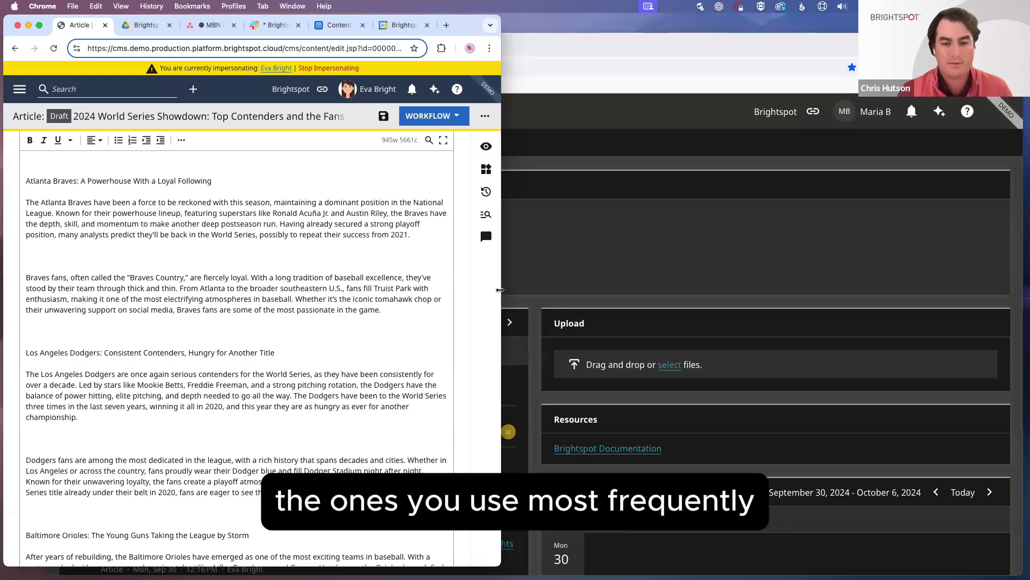
pyautogui.moveTo(500, 290); pyautogui.dragTo(1015, 291)
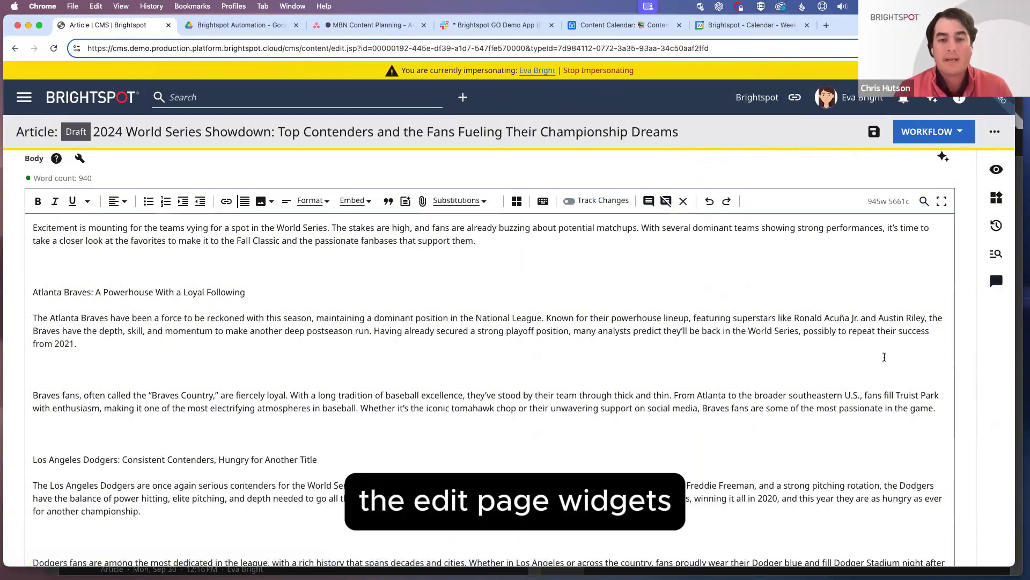
# Step: Open the article's live preview, look through the rendered page, and close the preview
pyautogui.scroll(1, 885, 357)
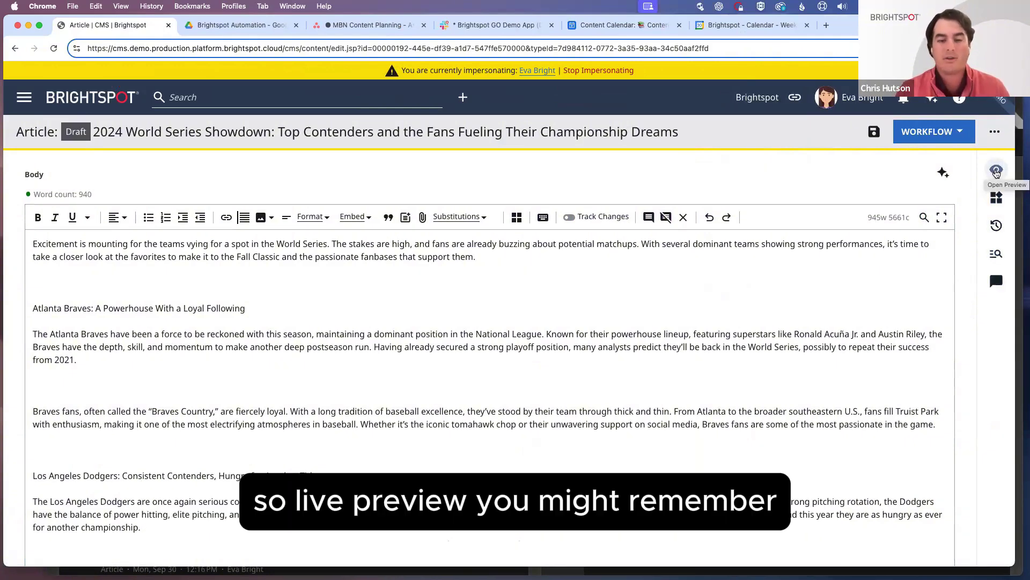
pyautogui.click(996, 171)
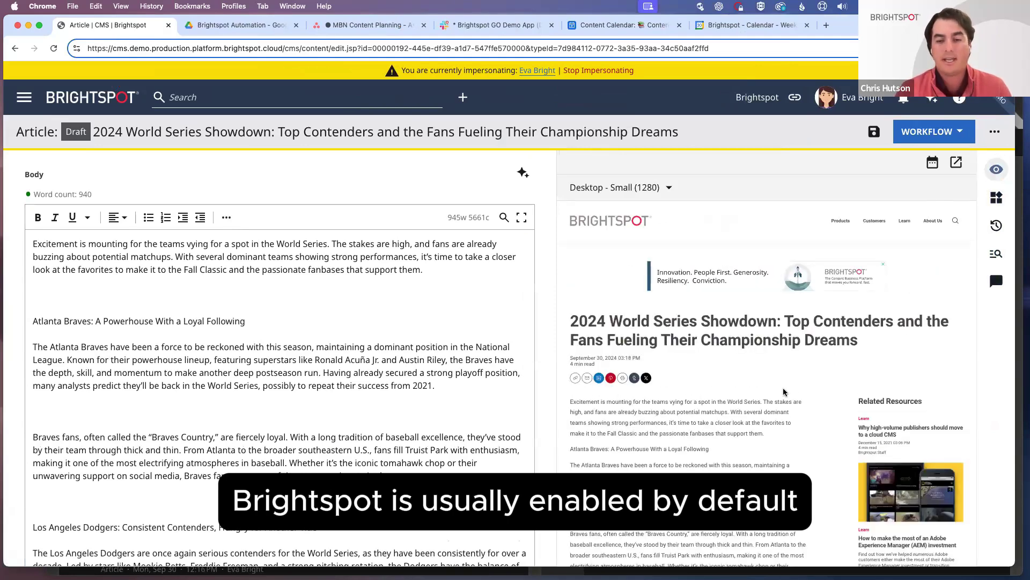
pyautogui.scroll(-2, 783, 392)
pyautogui.scroll(-10, 784, 392)
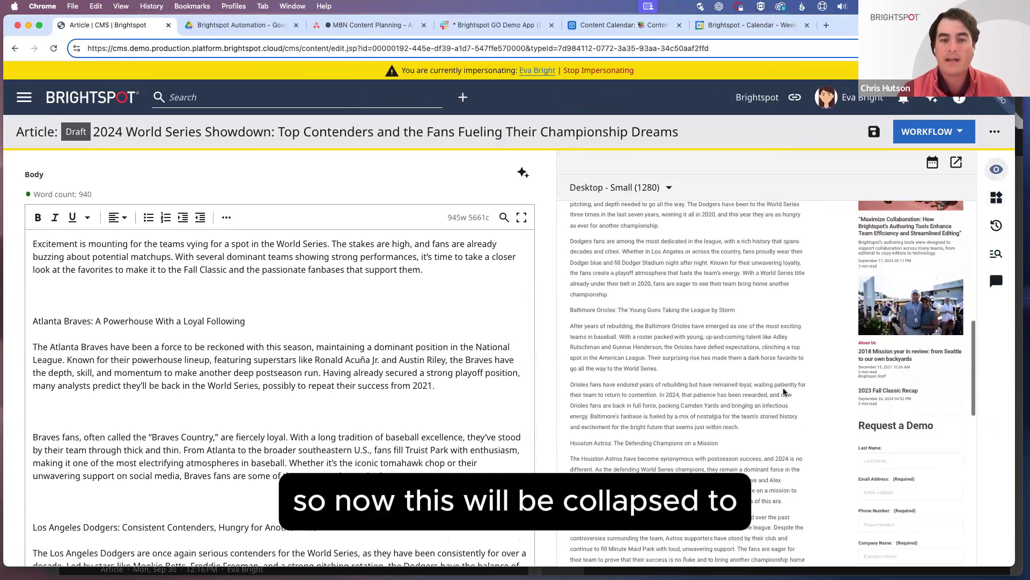
pyautogui.scroll(15, 784, 391)
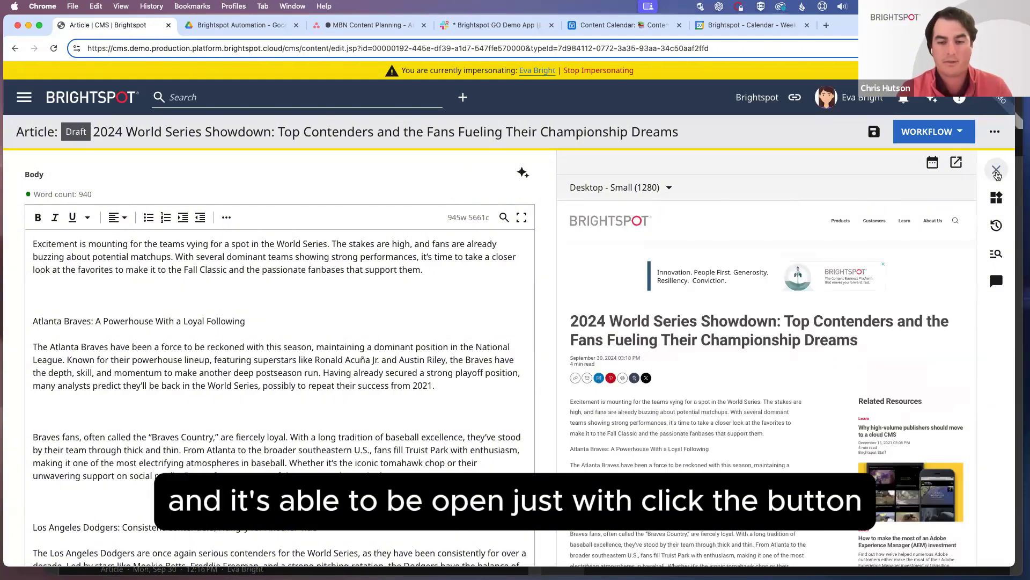
pyautogui.click(997, 171)
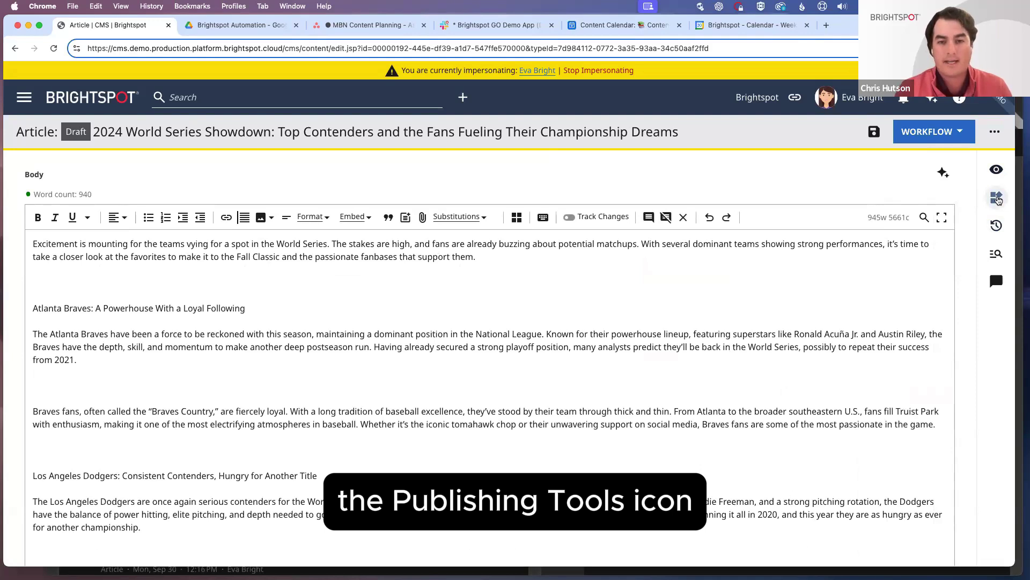
# Step: Examine the URLs, Users and Sites sections of the article's Publishing Tools, collapsing each one, and close Publishing Tools
pyautogui.click(997, 198)
pyautogui.click(956, 196)
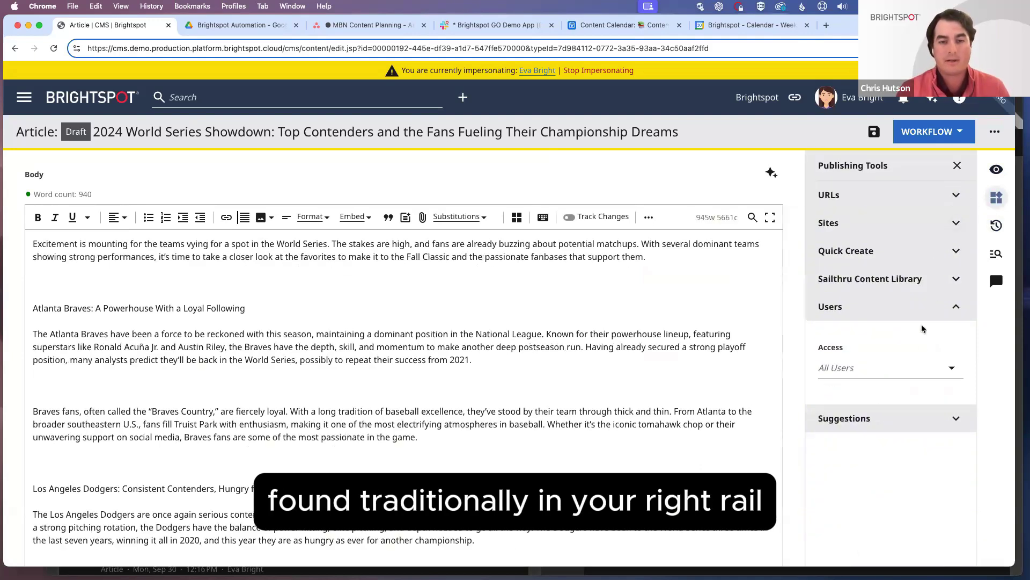
pyautogui.click(955, 307)
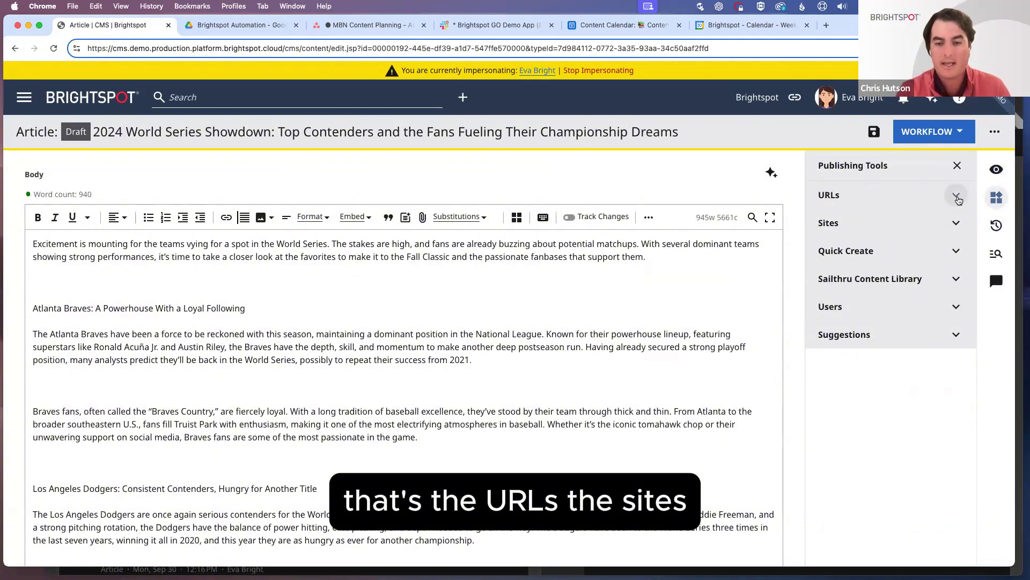
pyautogui.click(957, 197)
pyautogui.click(958, 200)
pyautogui.click(955, 223)
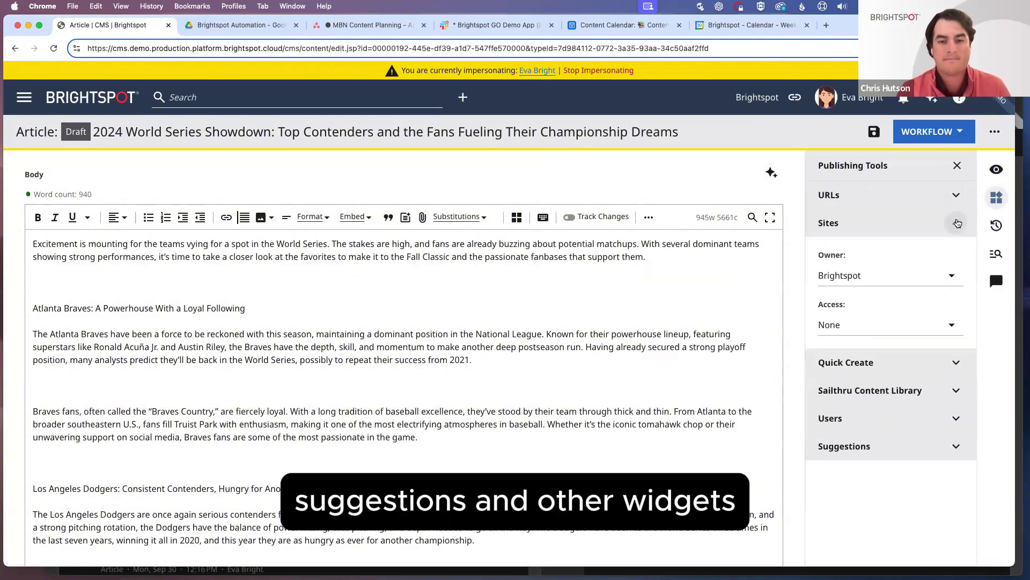
pyautogui.click(956, 223)
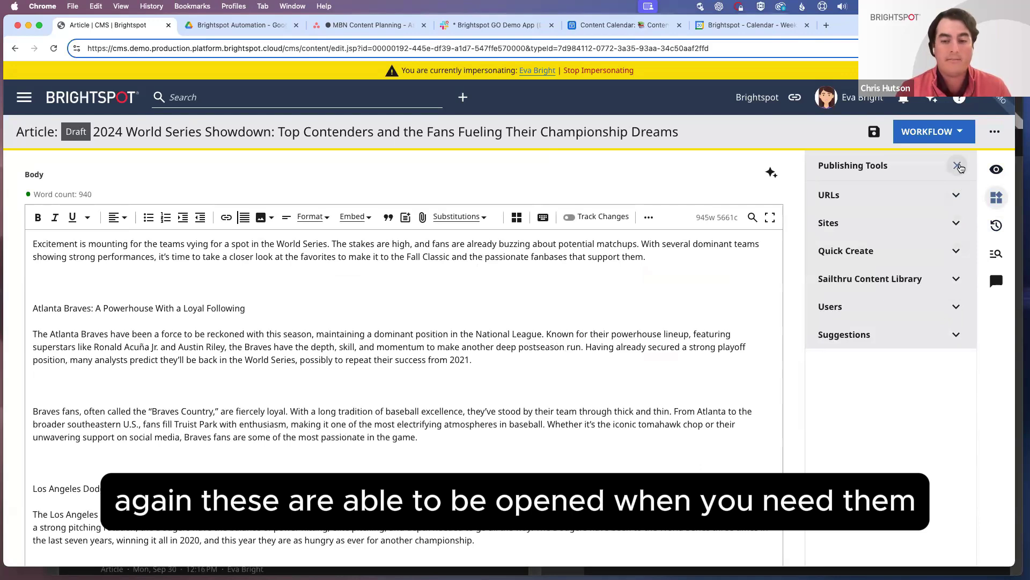
pyautogui.click(959, 166)
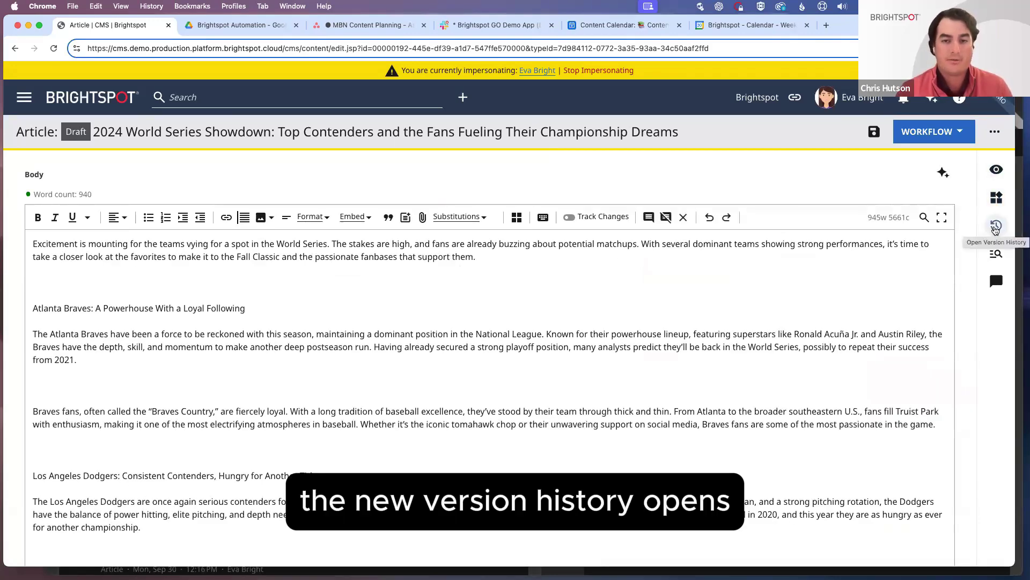
# Step: Inspect the article's Version History and the actions available for its draft revision, and close the history
pyautogui.click(995, 227)
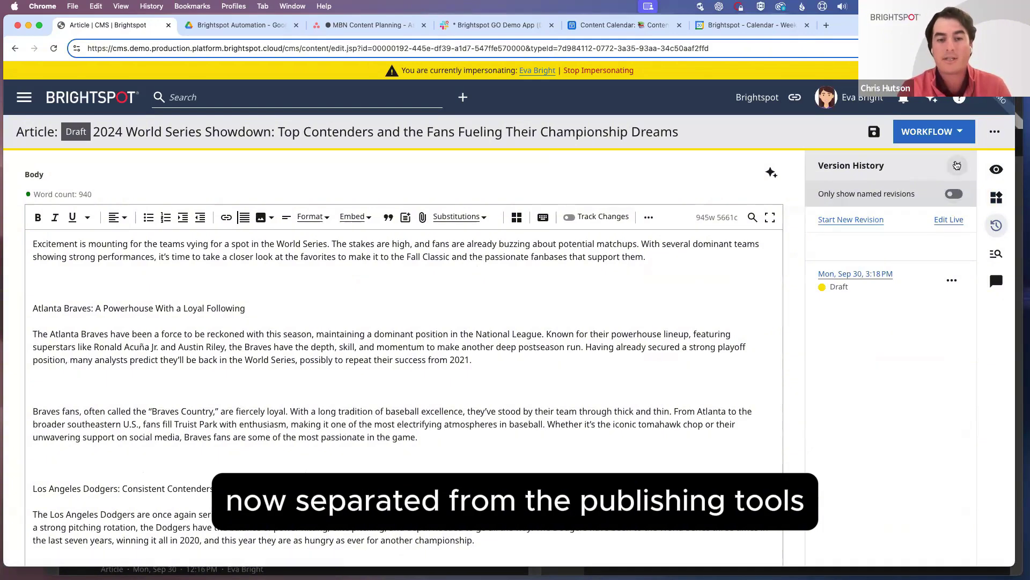
pyautogui.click(953, 281)
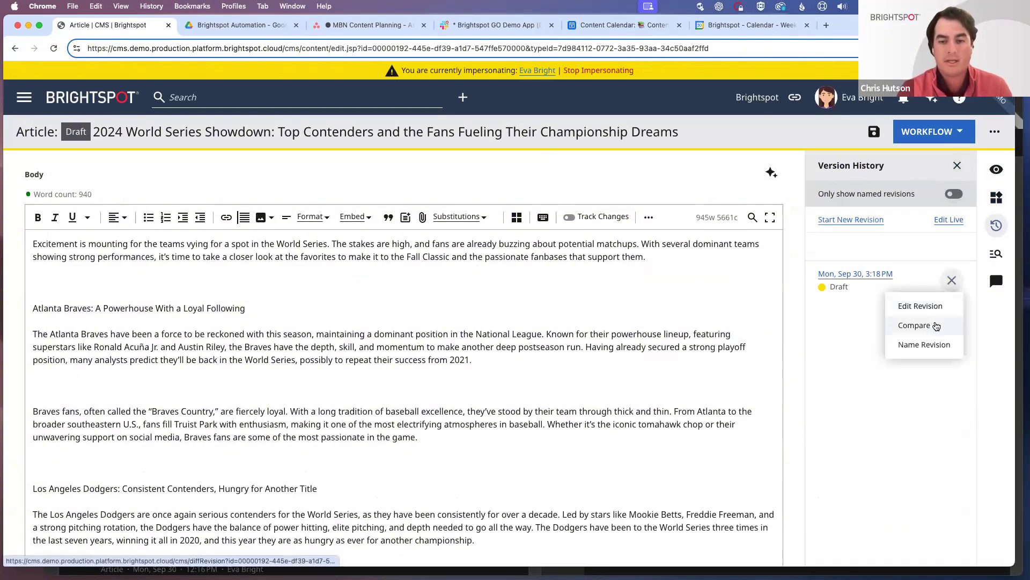
pyautogui.click(952, 280)
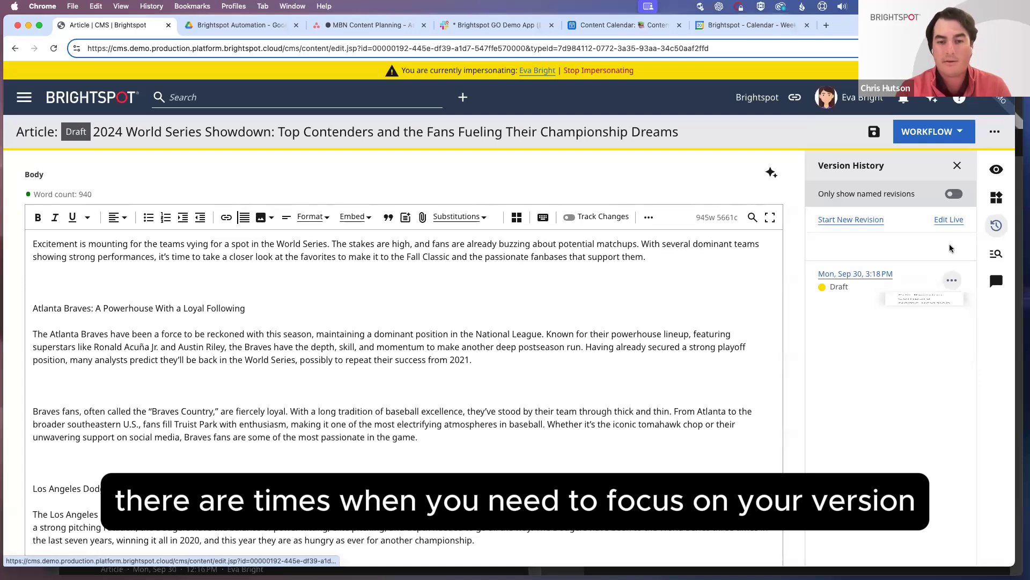
pyautogui.click(956, 166)
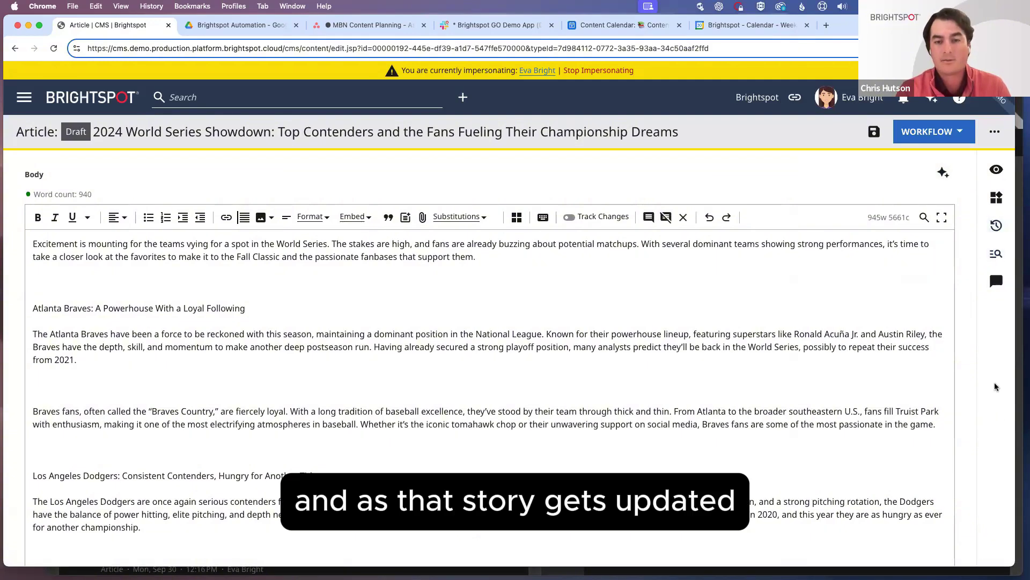
pyautogui.click(996, 226)
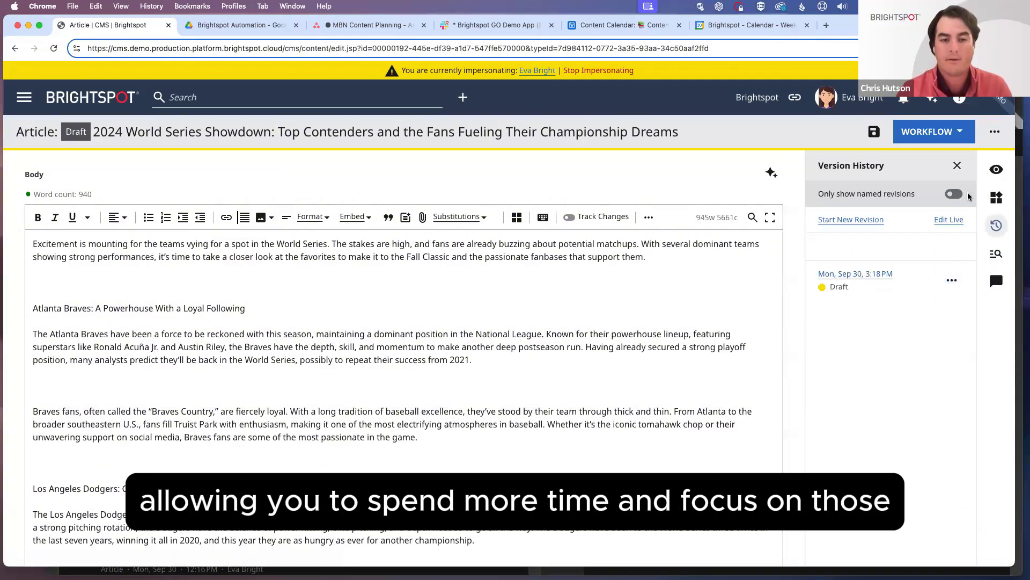
pyautogui.click(966, 170)
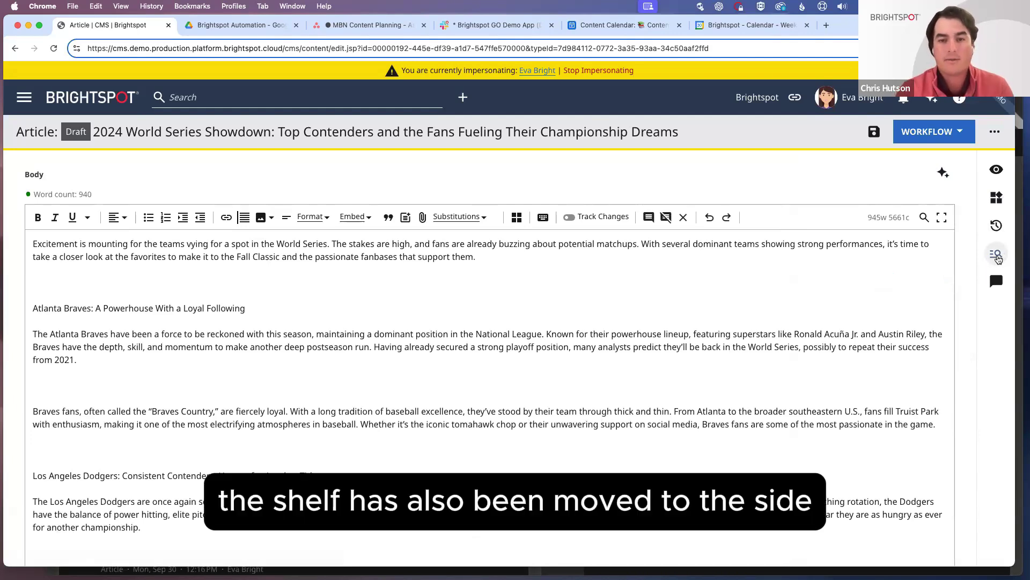
# Step: Look through the recent images in The Shelf, close it, and briefly view the article's Conversation before closing it
pyautogui.click(997, 258)
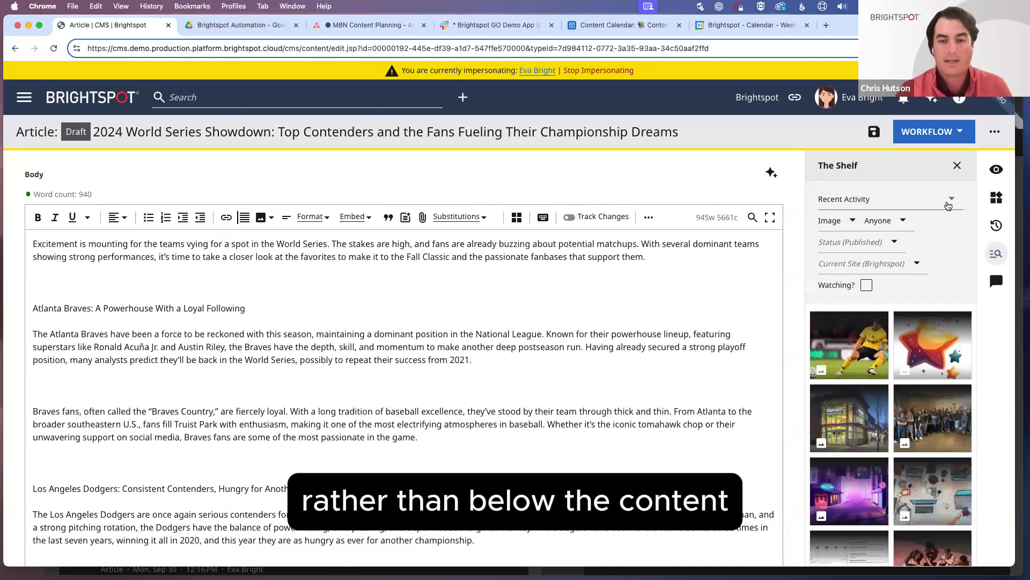
pyautogui.scroll(-2, 950, 274)
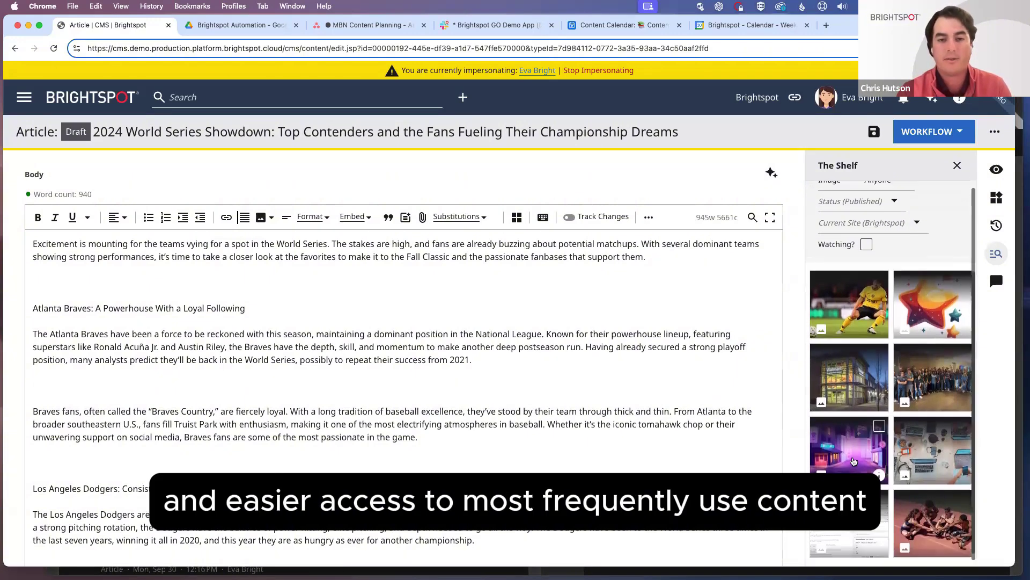
pyautogui.scroll(2, 895, 336)
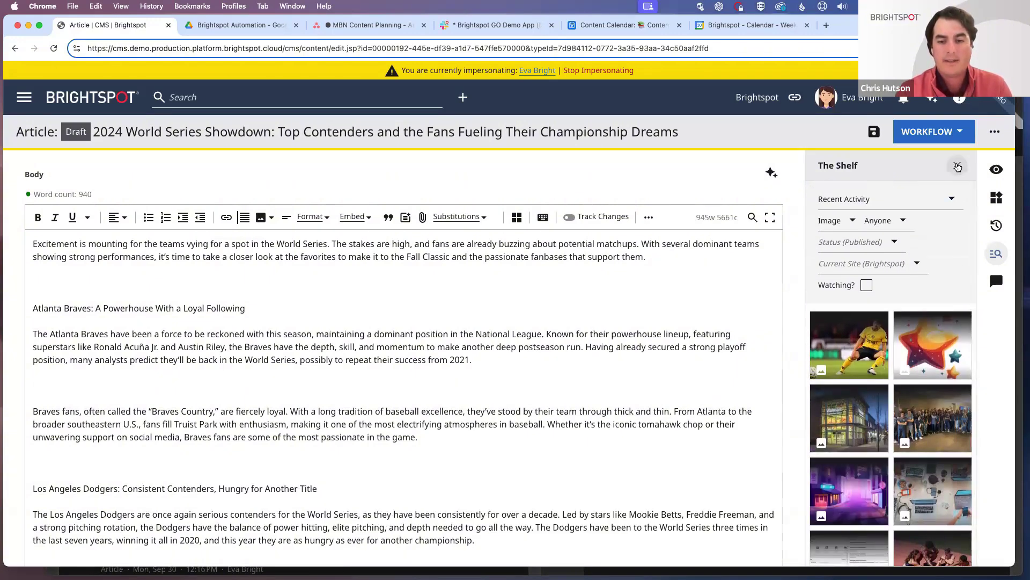
pyautogui.click(958, 167)
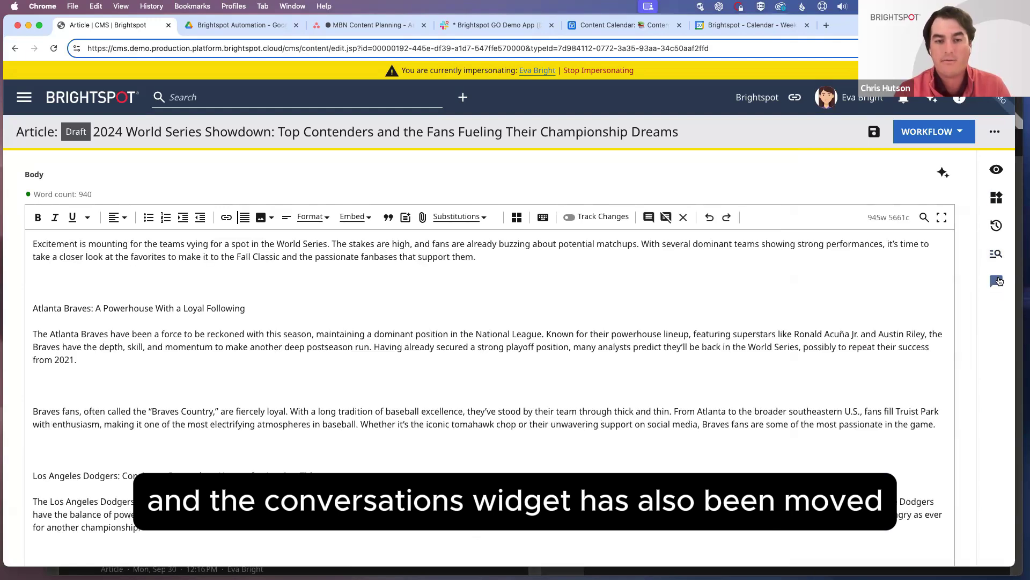
pyautogui.click(997, 279)
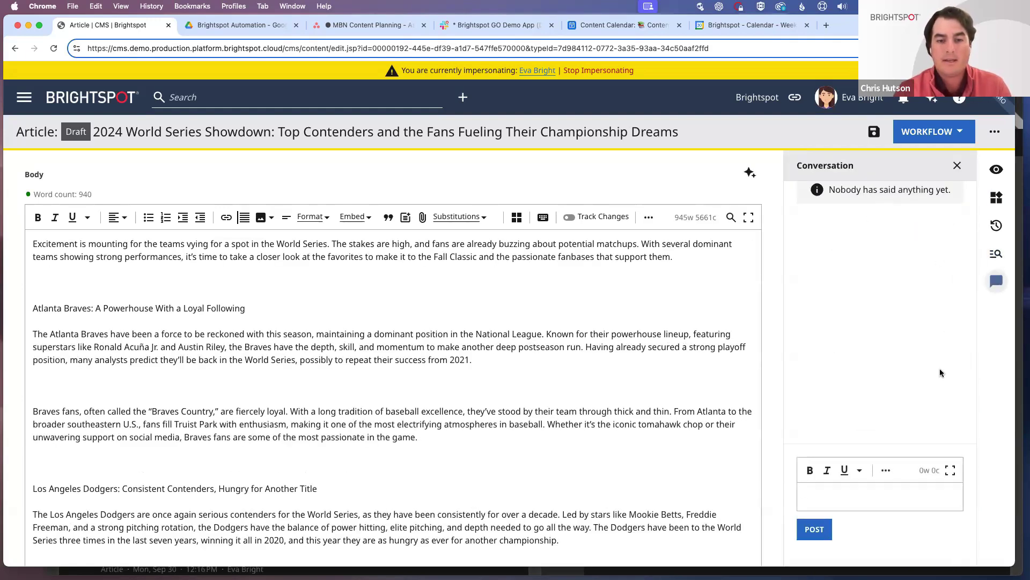
pyautogui.click(958, 167)
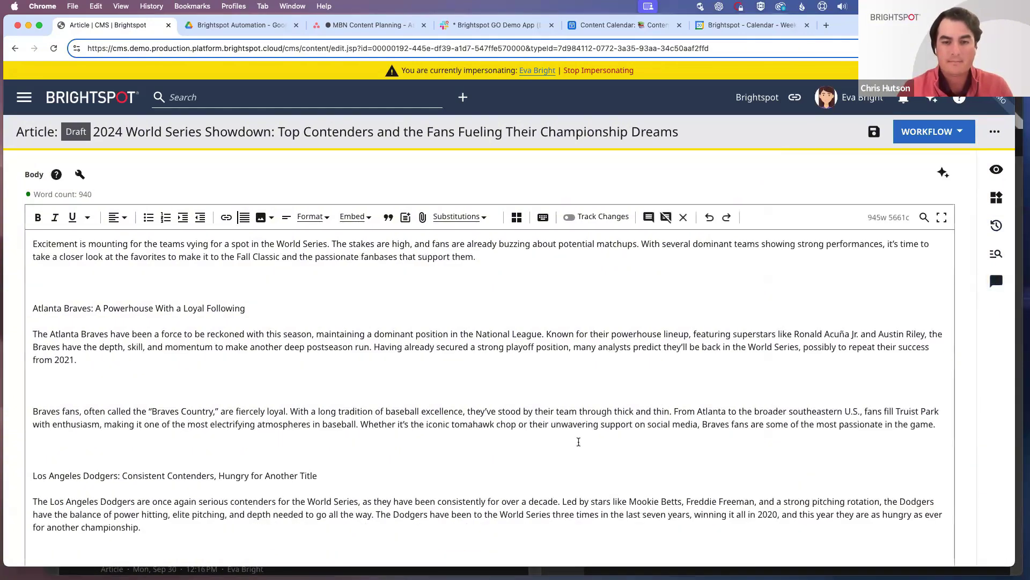
# Step: Open the Ask AI assistant beside the article and restart its chat to clear the earlier conversation
pyautogui.scroll(-5, 590, 443)
pyautogui.scroll(-2, 591, 443)
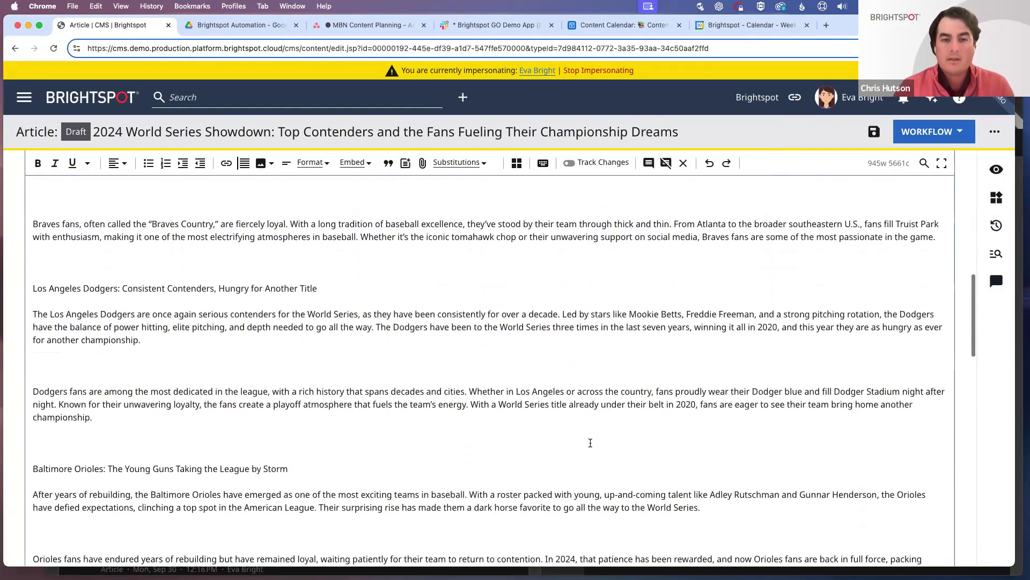
pyautogui.scroll(20, 591, 443)
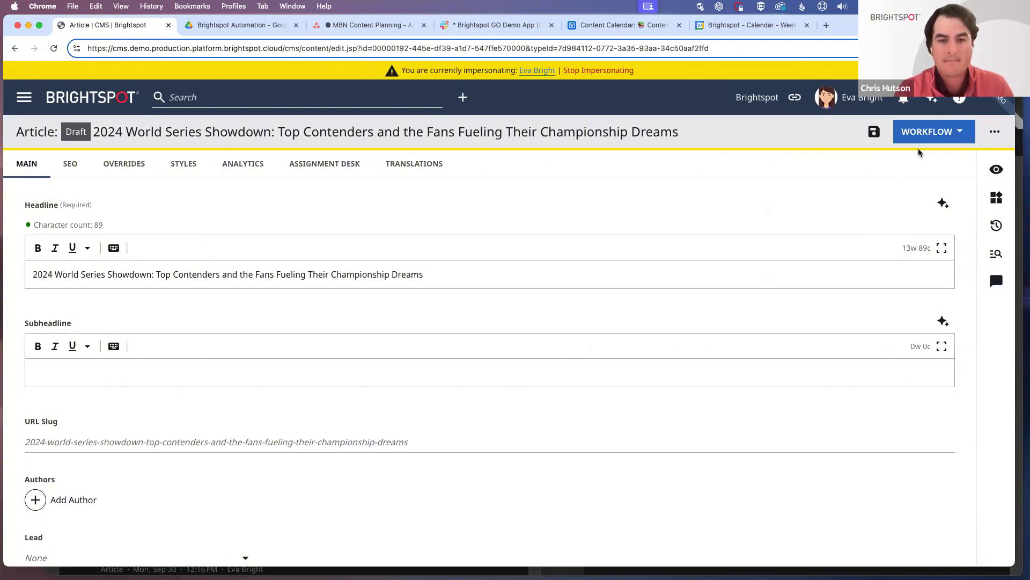
pyautogui.click(932, 97)
pyautogui.scroll(2, 932, 291)
pyautogui.scroll(3, 932, 292)
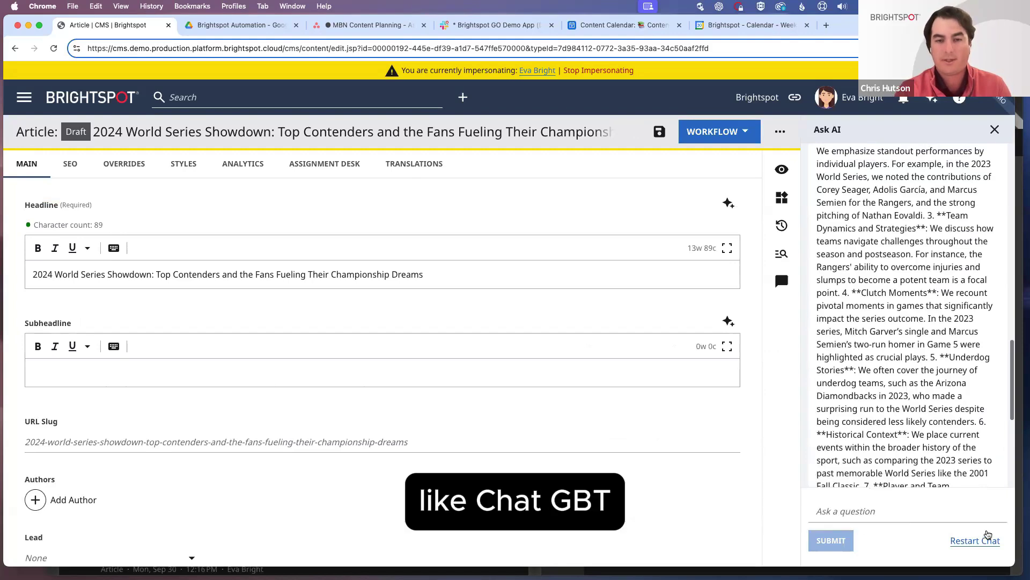
pyautogui.click(976, 540)
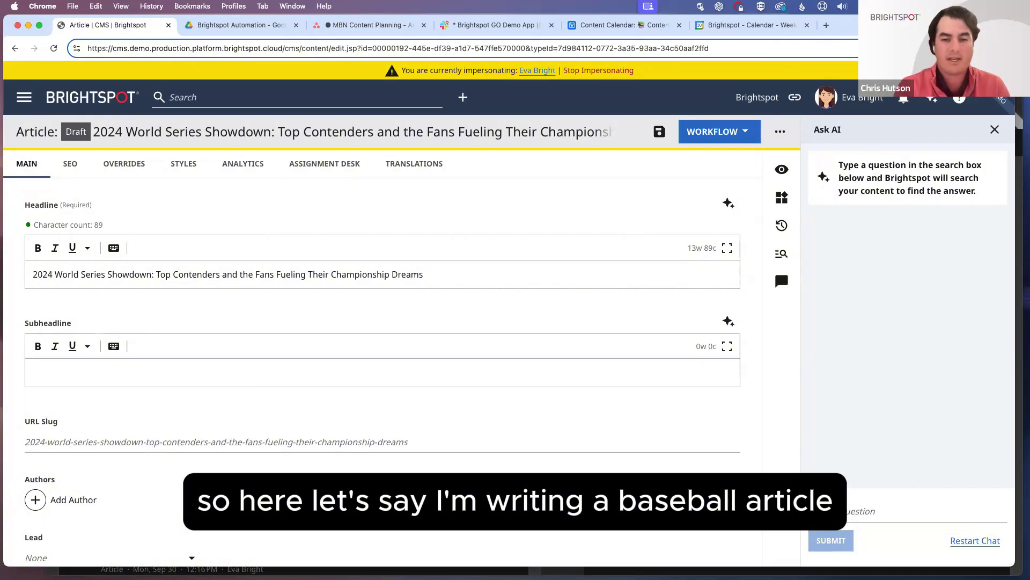
# Step: Ask the AI assistant "How have we covered the World Series?"
pyautogui.click(867, 511)
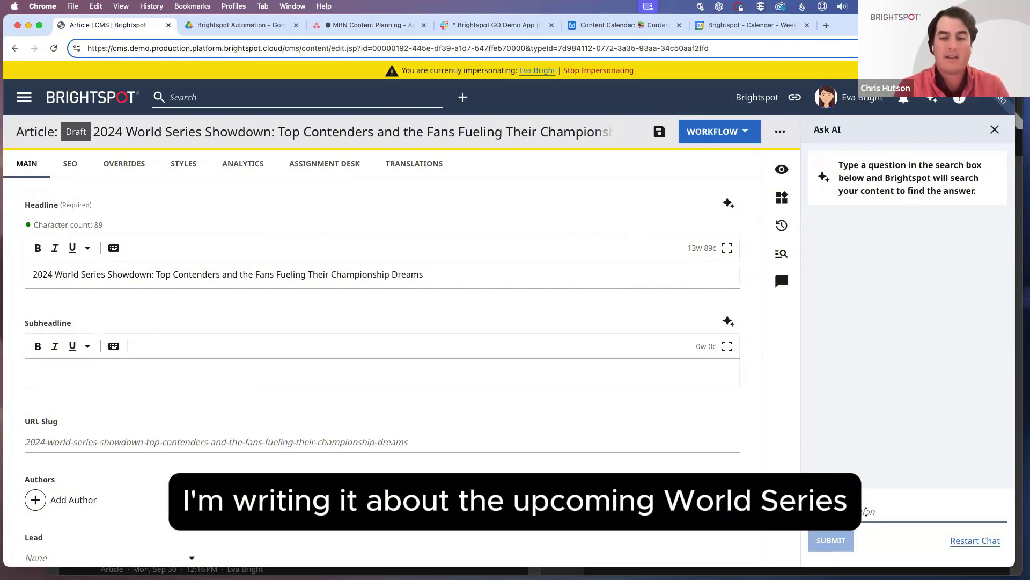
pyautogui.scroll(-6, 249, 379)
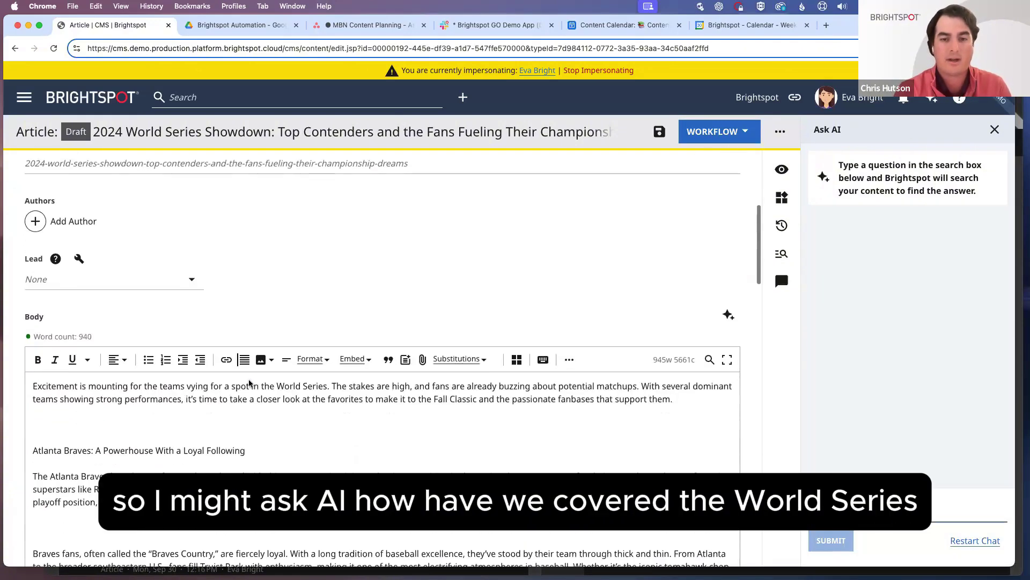
pyautogui.scroll(3, 249, 380)
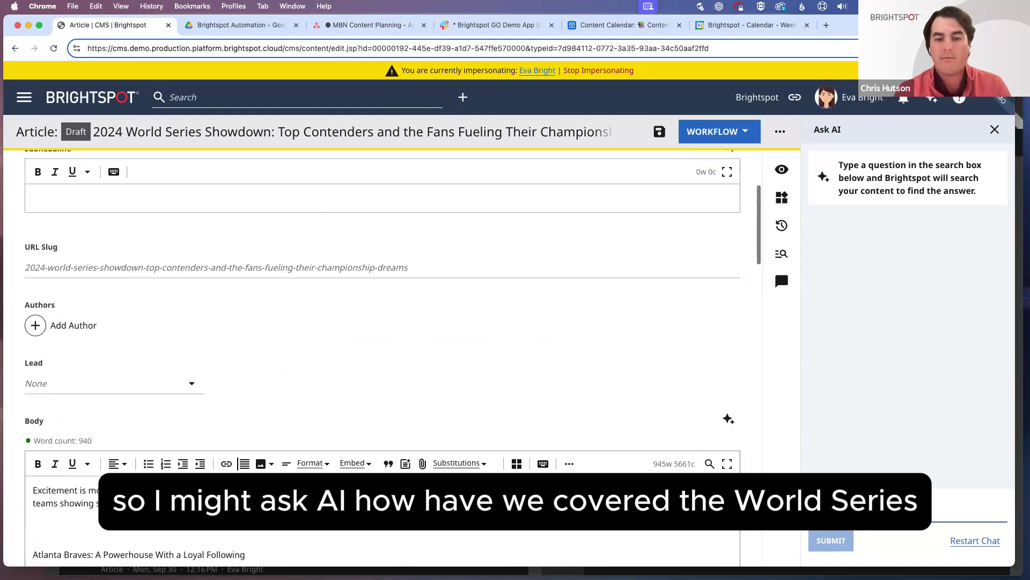
pyautogui.write('How have ')
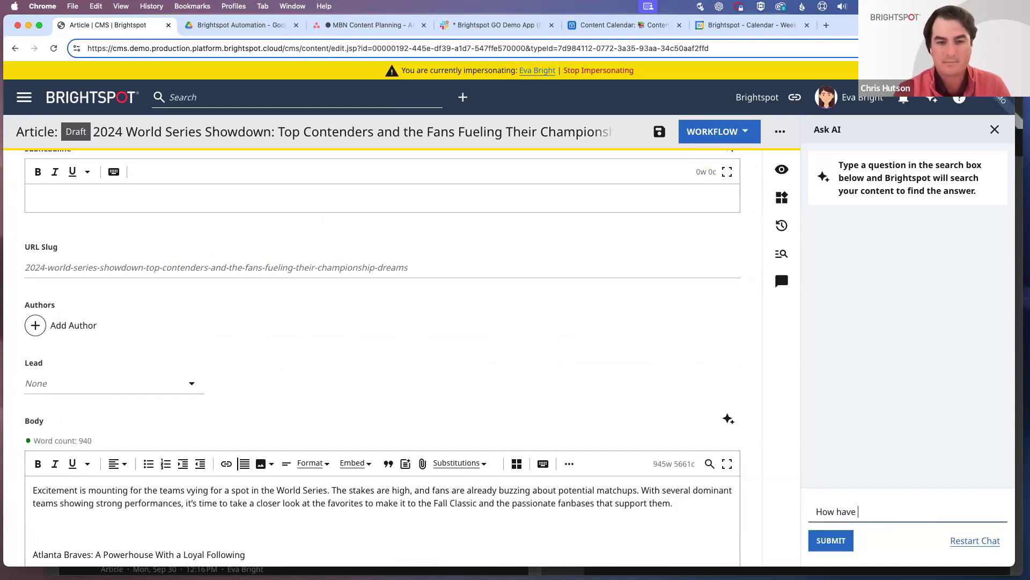
pyautogui.write(' the W')
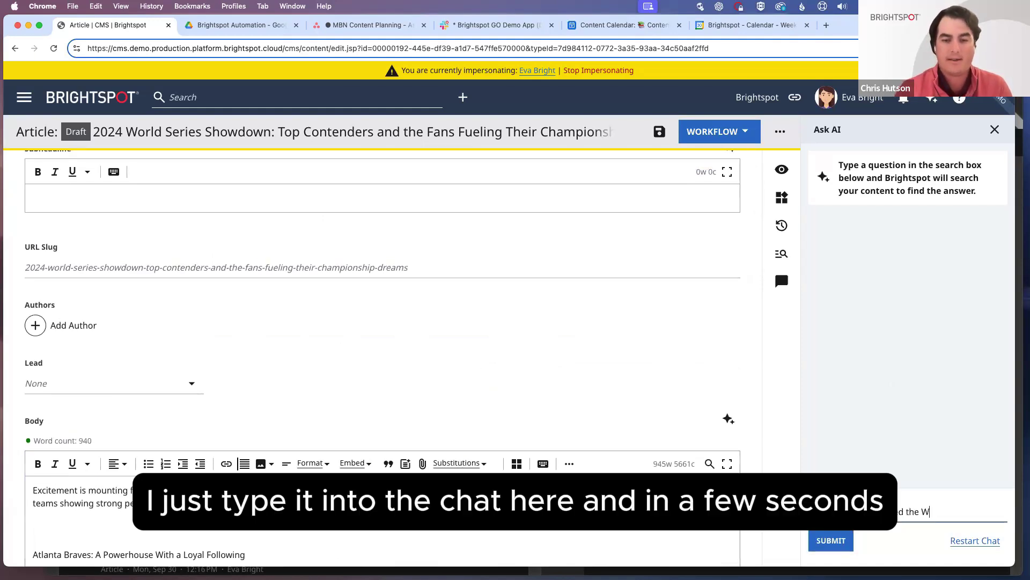
pyautogui.write('orld Series?')
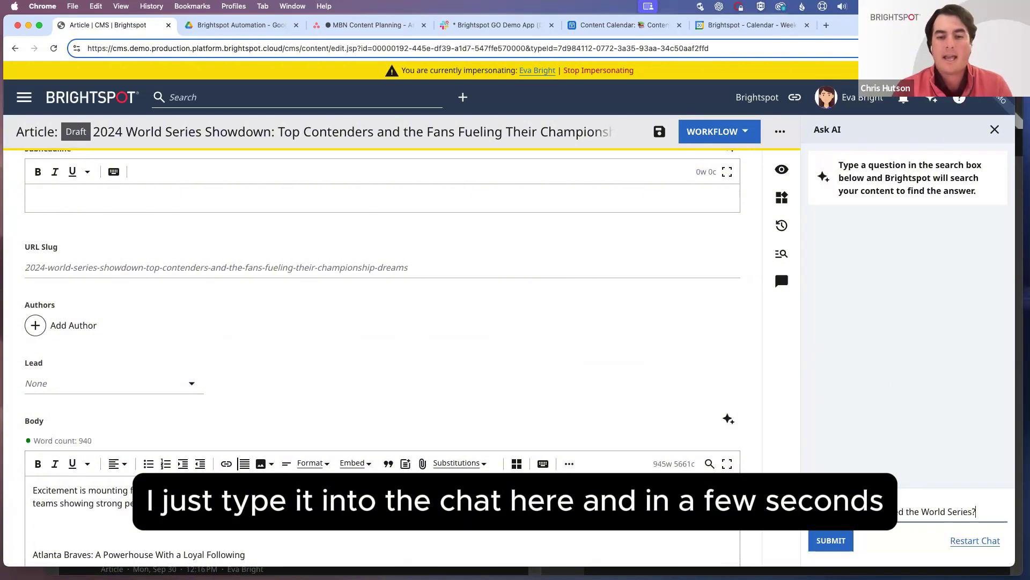
pyautogui.click(831, 541)
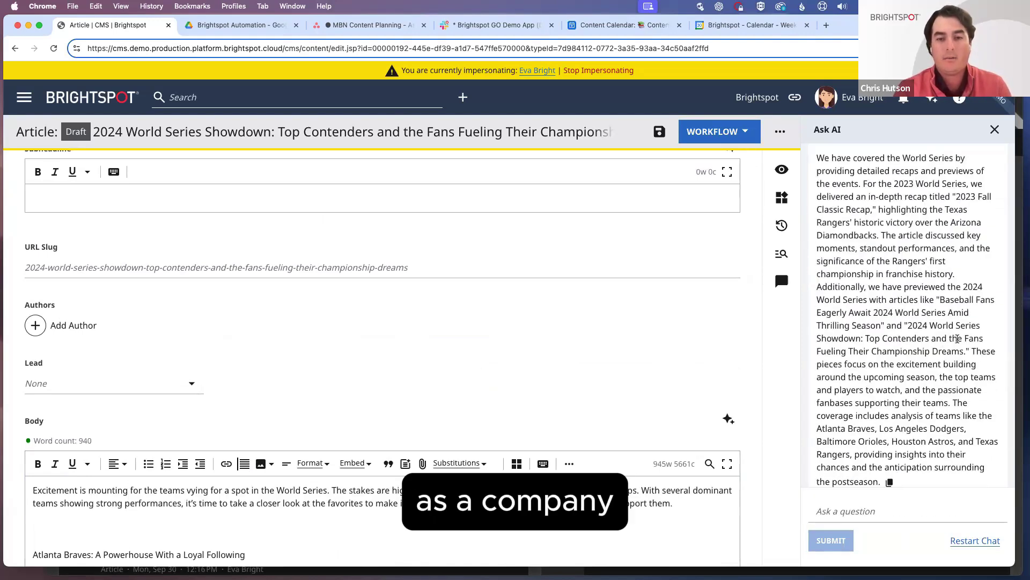
# Step: Read through the AI answer about past World Series coverage and examine the list of content it referenced
pyautogui.scroll(2, 957, 337)
pyautogui.scroll(-2, 958, 337)
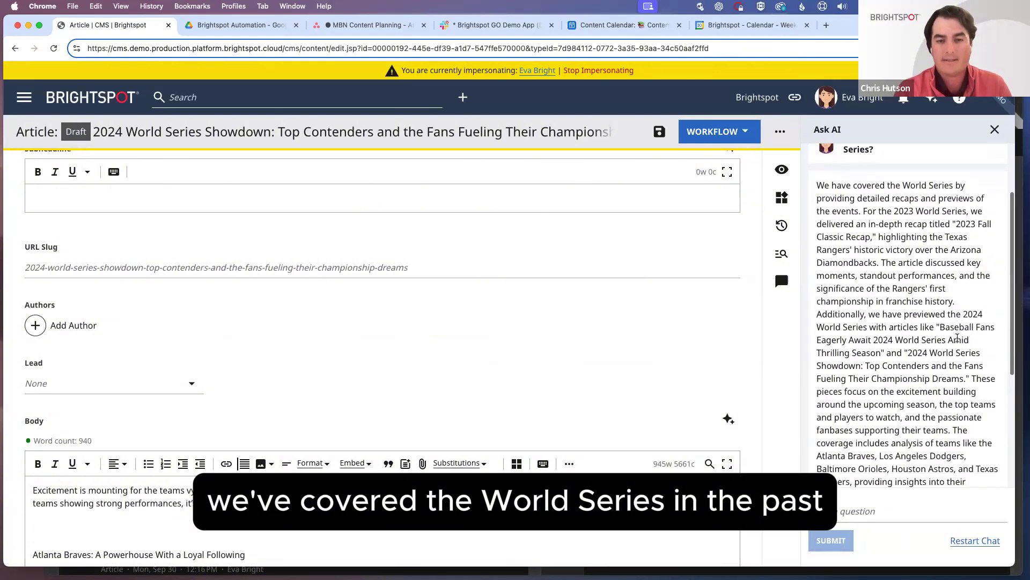
pyautogui.scroll(-3, 958, 337)
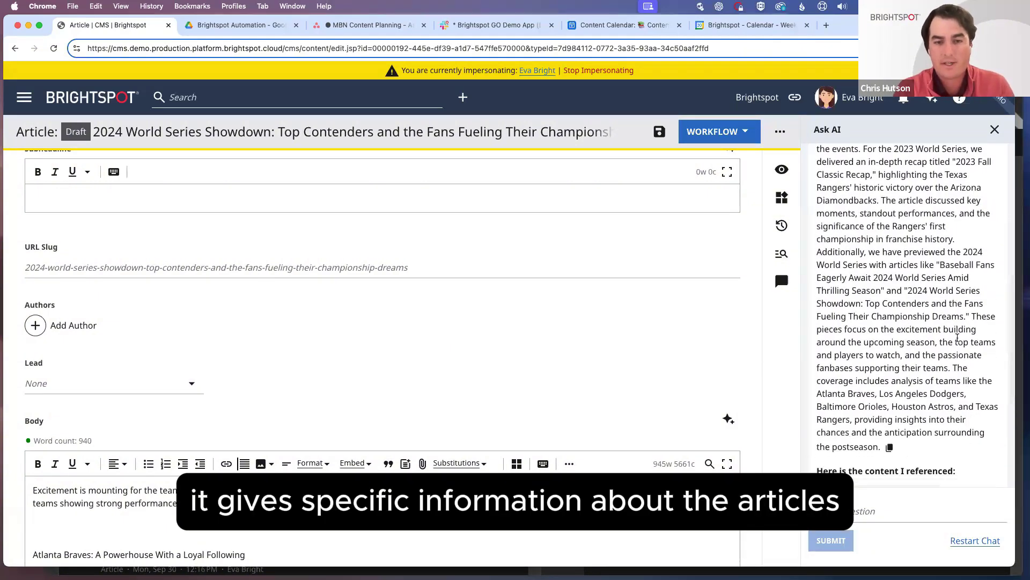
pyautogui.scroll(-2, 957, 337)
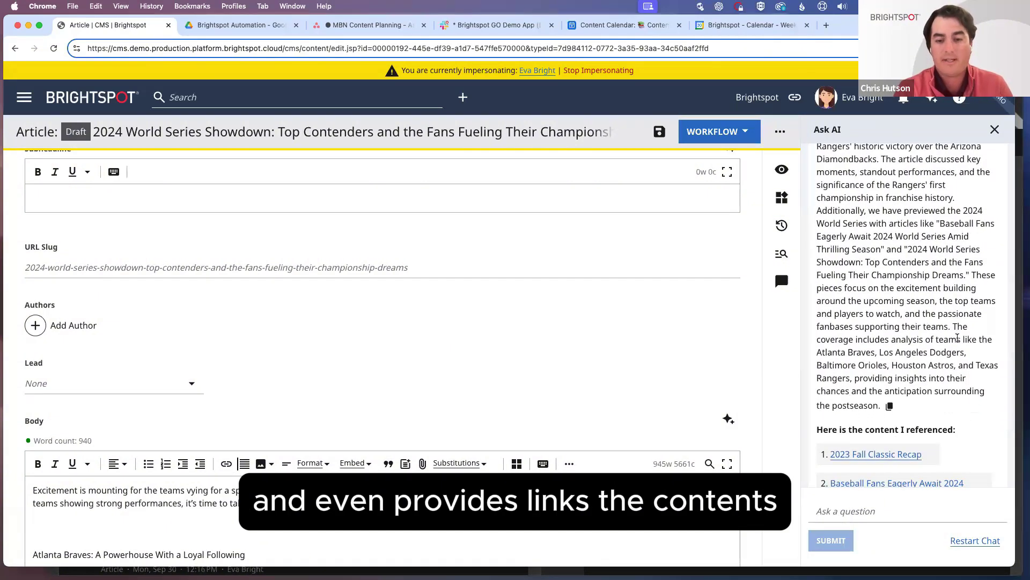
pyautogui.scroll(-2, 957, 337)
pyautogui.scroll(-2, 957, 337)
pyautogui.scroll(-2, 958, 337)
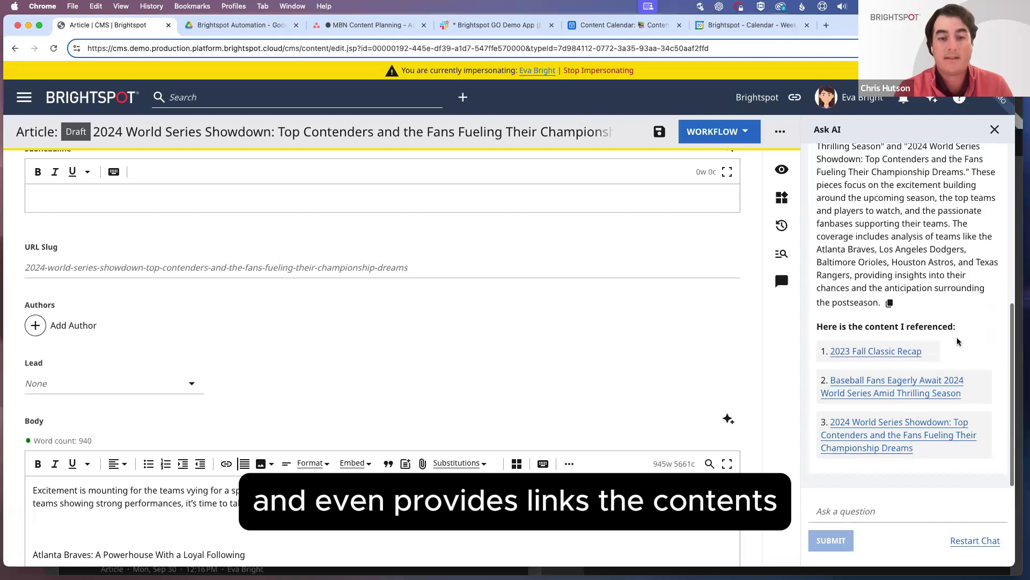
# Step: Open the referenced article "2023 Fall Classic Recap" in a new browser tab, view that tab, and return to the draft article
pyautogui.rightClick(914, 357)
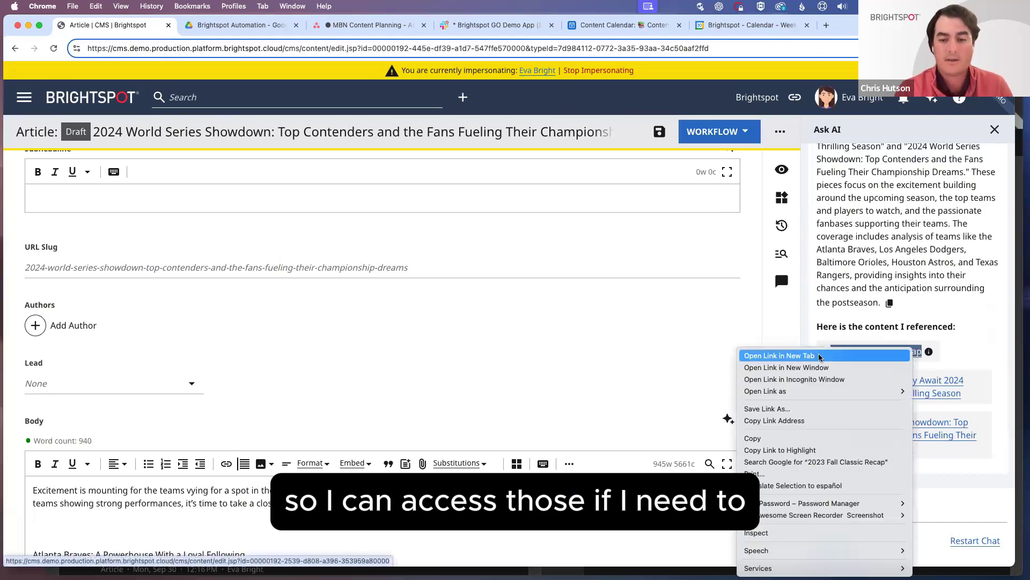
pyautogui.click(773, 357)
pyautogui.click(223, 27)
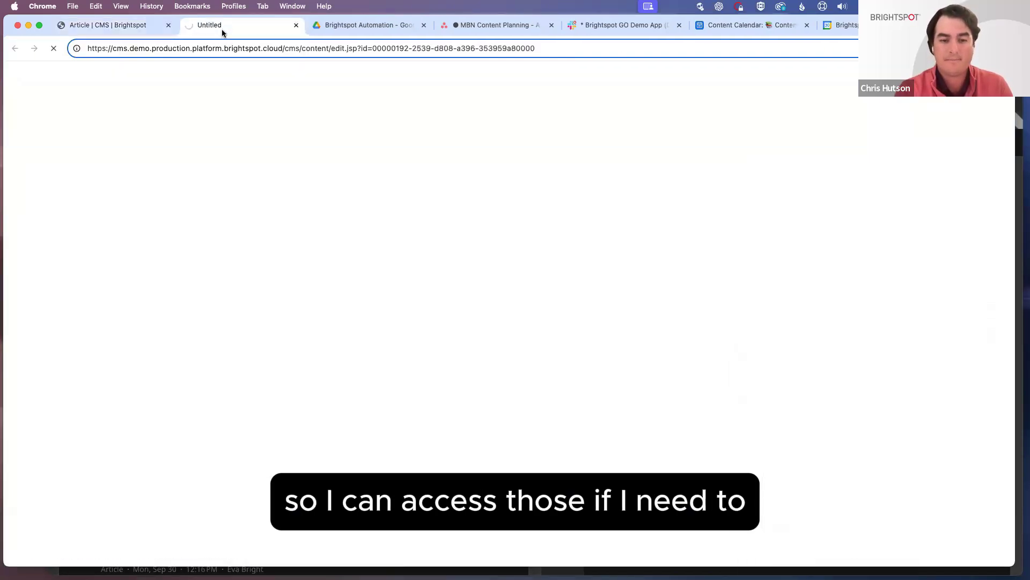
pyautogui.click(117, 26)
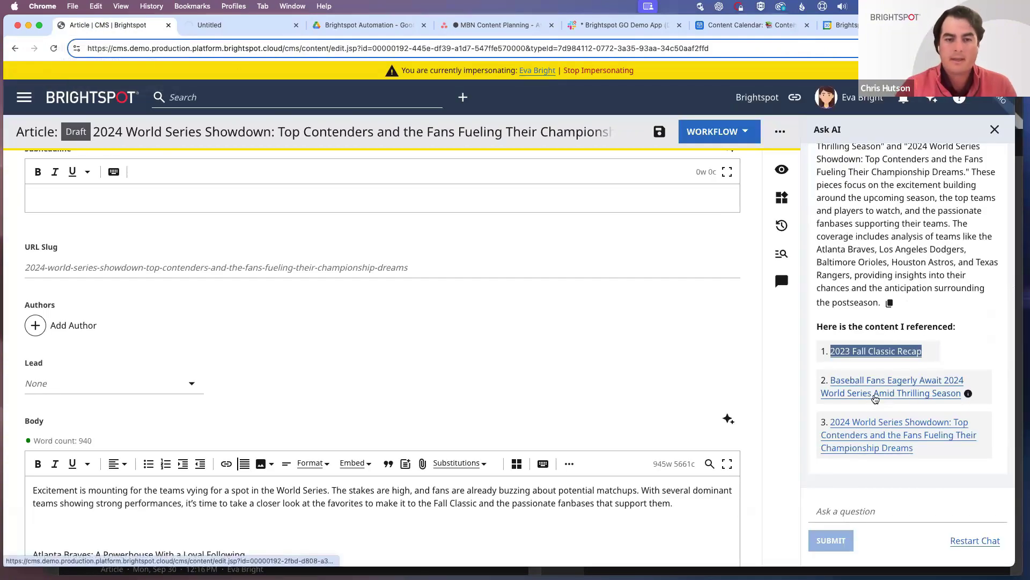
# Step: Ask the AI assistant "What are some key ways we talk about players and teams in the World Series?" and review the start of its answer
pyautogui.click(886, 511)
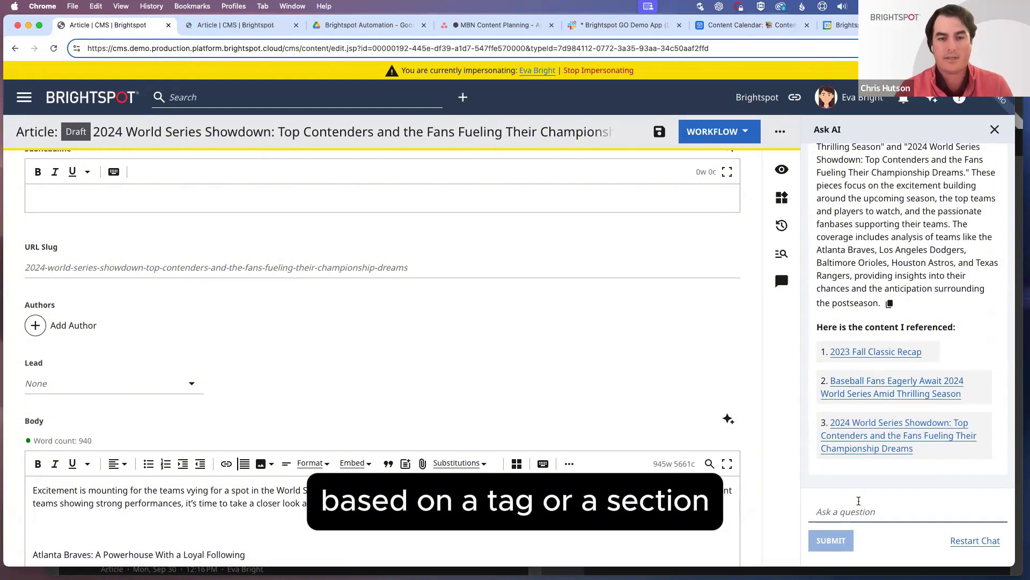
pyautogui.write('W')
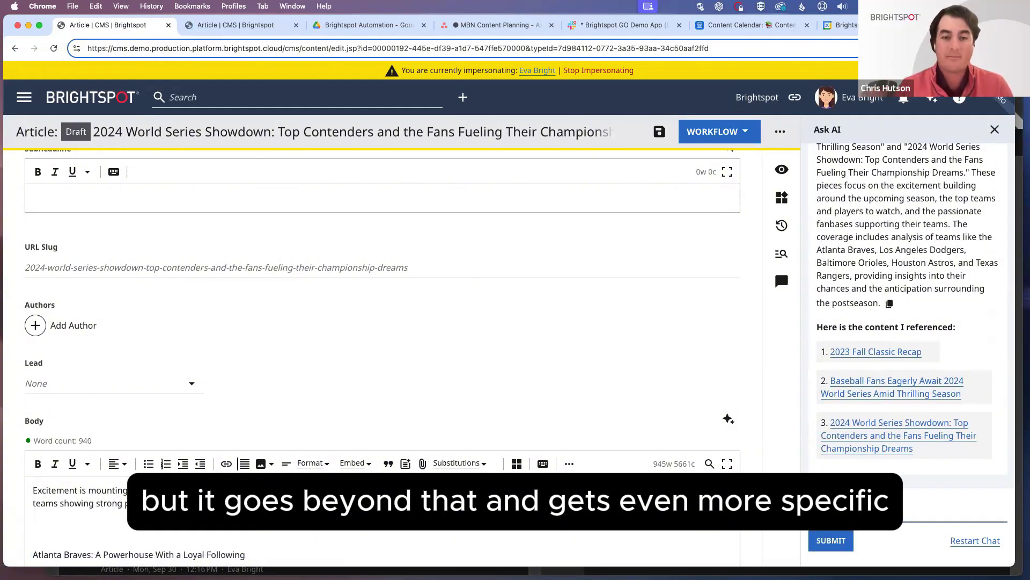
pyautogui.write('hat are some ')
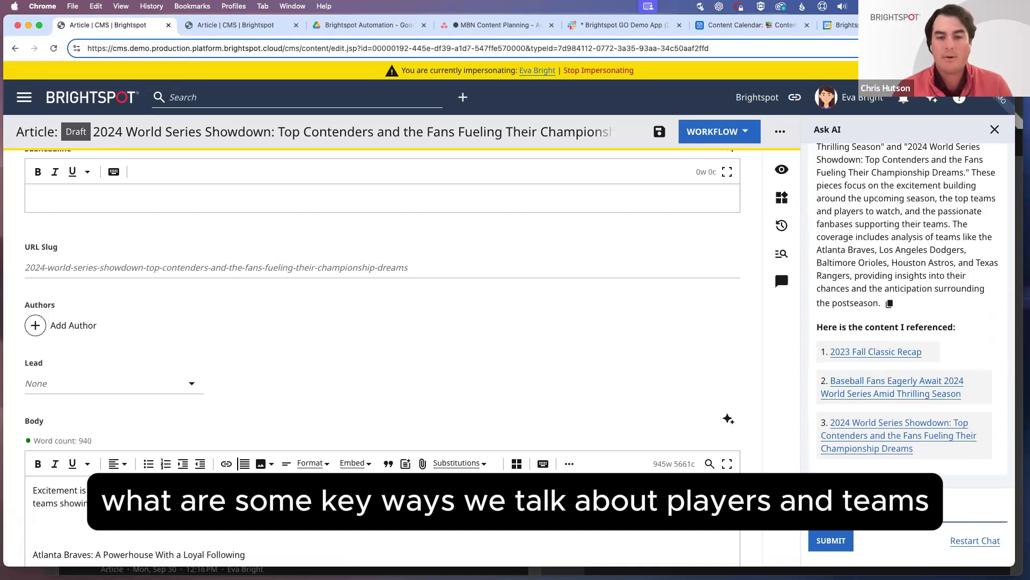
pyautogui.write('key ways we talk a')
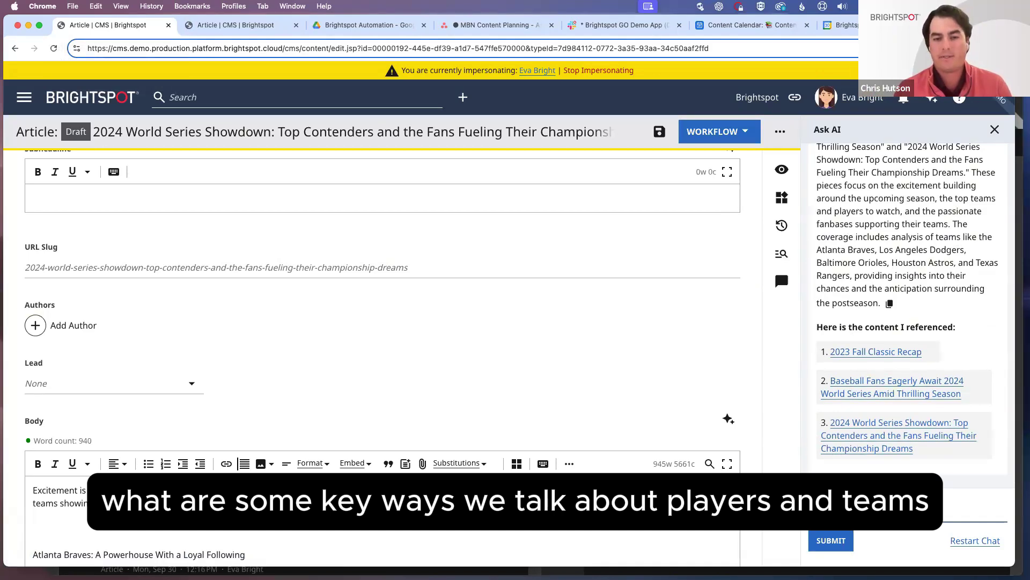
pyautogui.write('bout play')
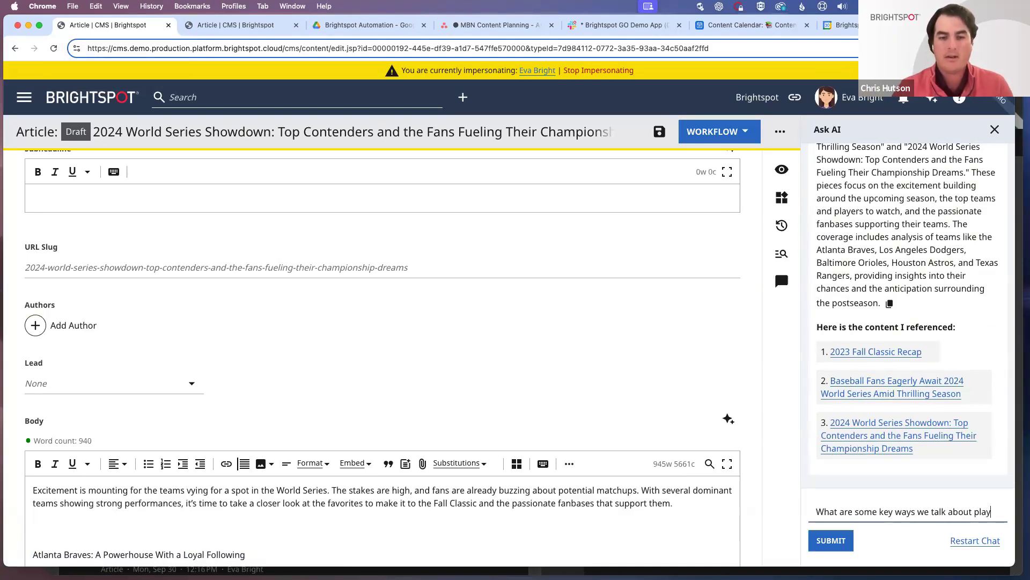
pyautogui.write('ers and teams i')
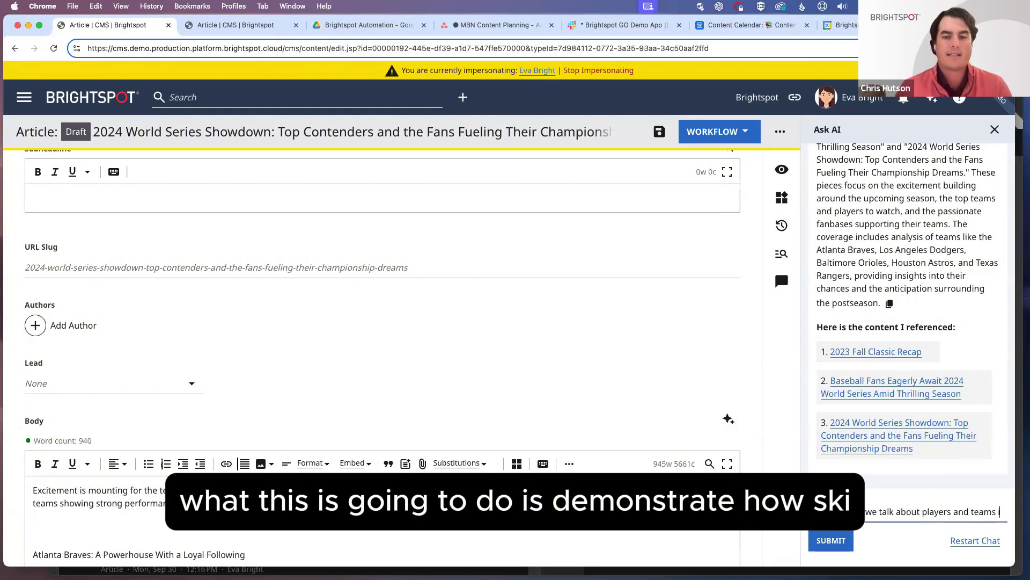
pyautogui.write('n the World')
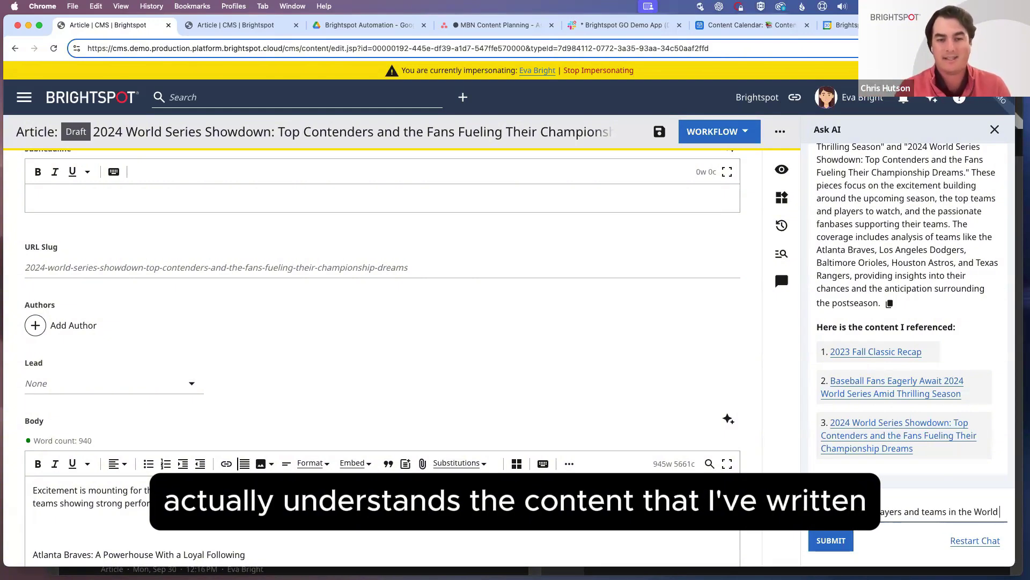
pyautogui.write(' Series?')
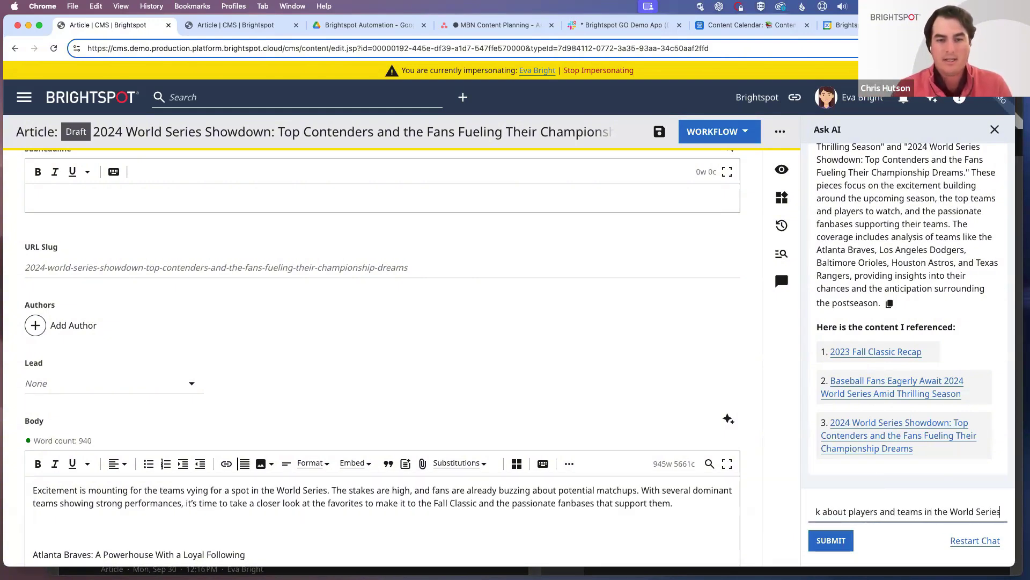
pyautogui.click(827, 544)
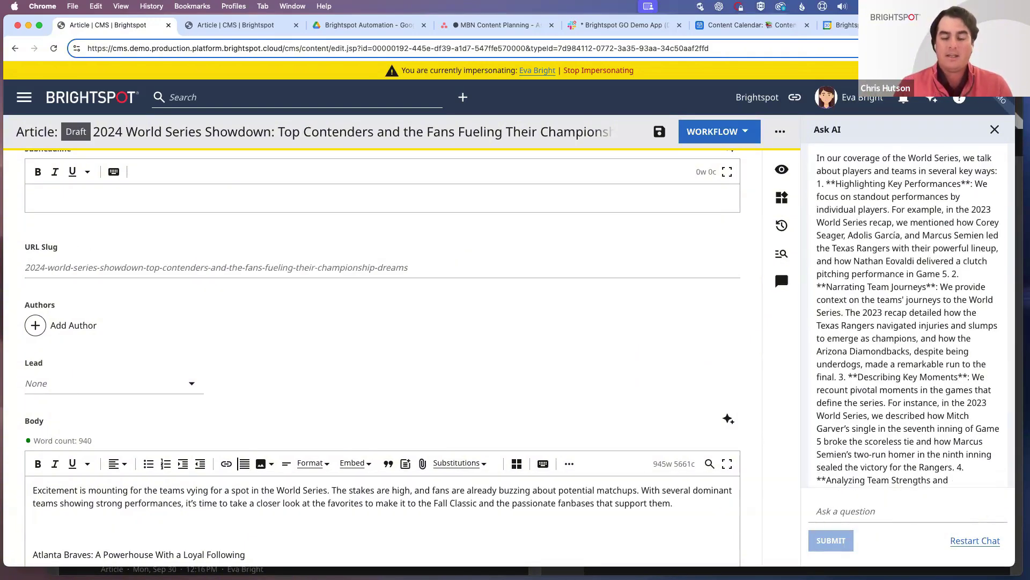
pyautogui.scroll(3, 904, 334)
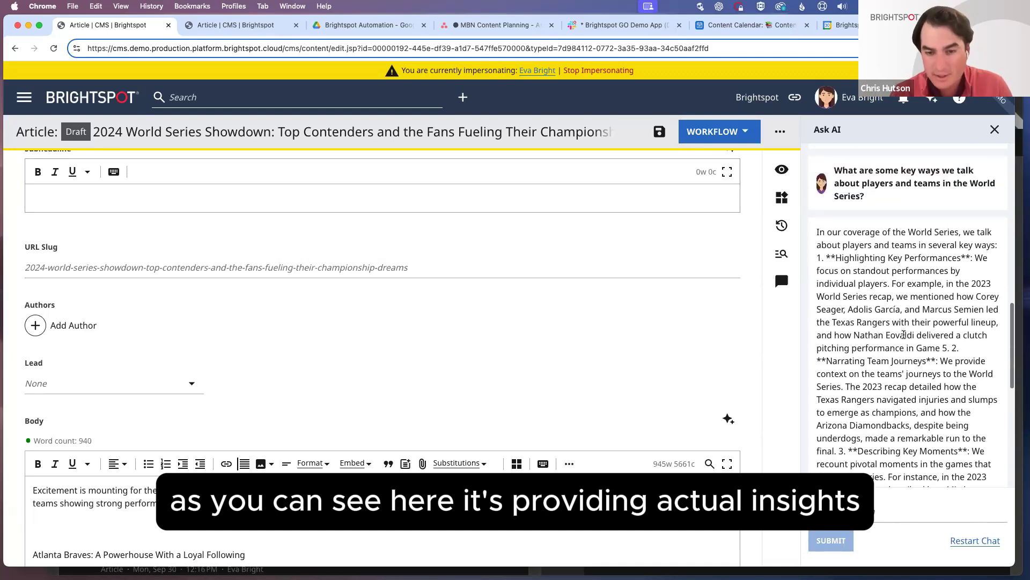
pyautogui.scroll(-1, 904, 334)
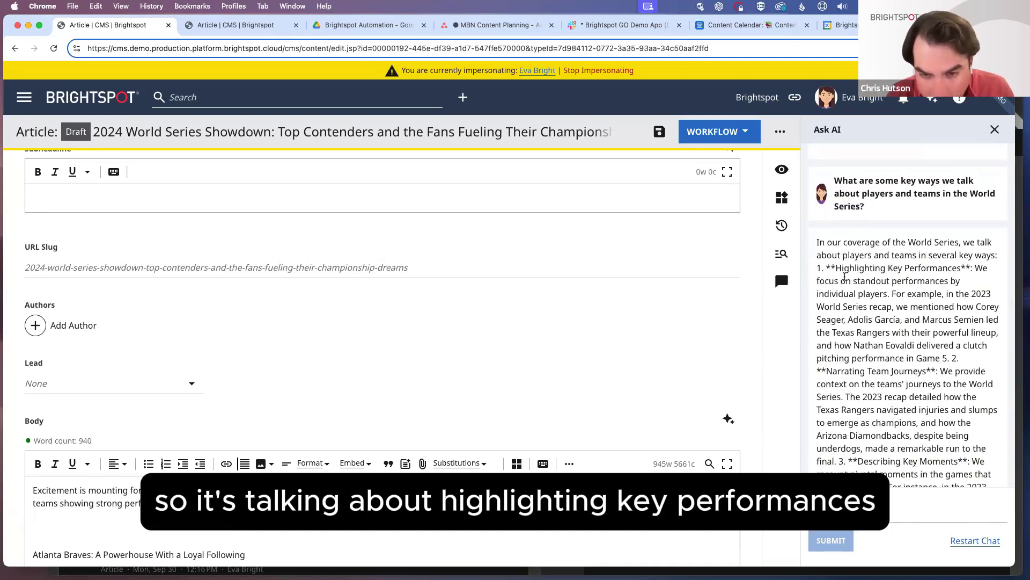
# Step: Read through the AI answer about players and teams, highlighting its points on key performances, team journeys and key moments
pyautogui.moveTo(836, 270); pyautogui.dragTo(960, 272)
pyautogui.scroll(-3, 942, 341)
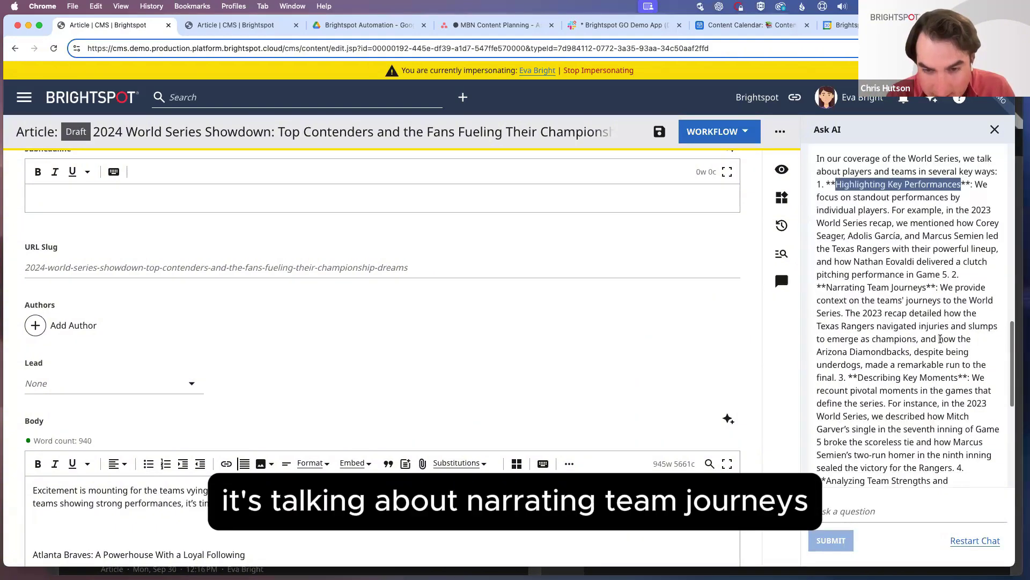
pyautogui.moveTo(927, 288); pyautogui.dragTo(828, 291)
pyautogui.scroll(-1, 922, 390)
pyautogui.moveTo(859, 347); pyautogui.dragTo(959, 348)
pyautogui.scroll(-1, 923, 390)
pyautogui.scroll(-3, 923, 391)
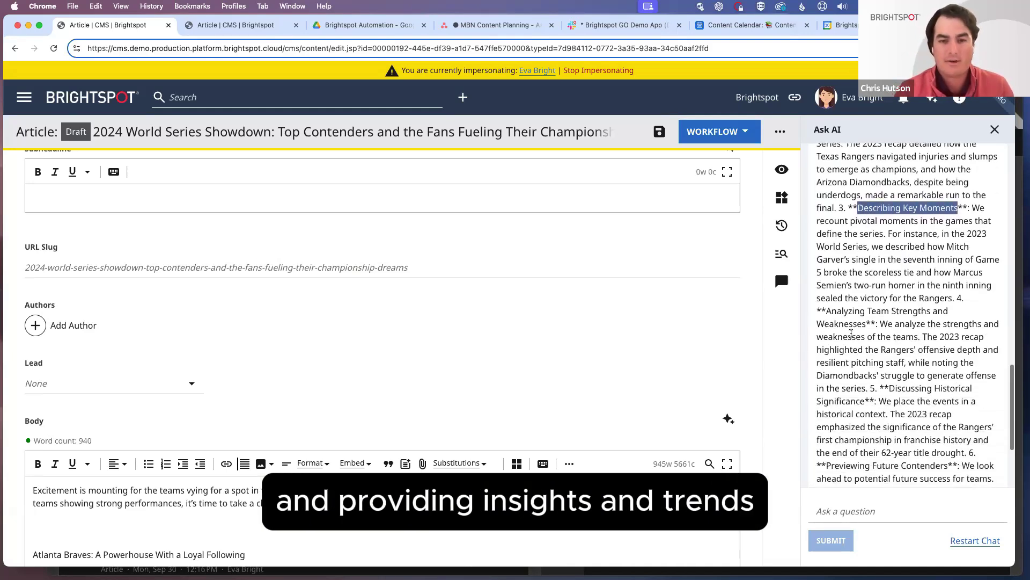
pyautogui.scroll(-3, 851, 333)
pyautogui.scroll(-3, 931, 381)
# Step: Ask the AI assistant "How do we typically refer to the World Series?" and review the opening sentence of its answer
pyautogui.click(878, 503)
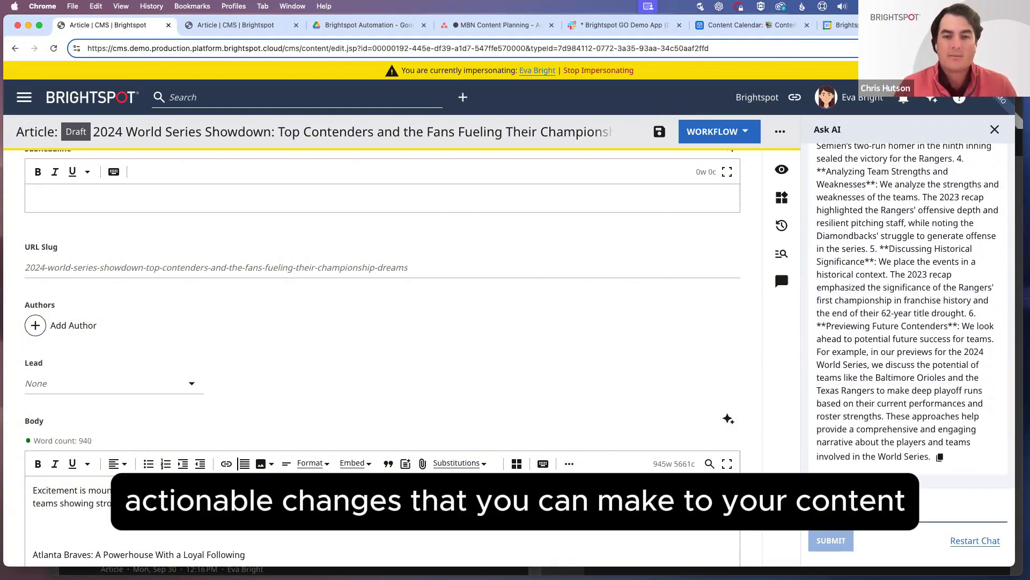
pyautogui.write('W')
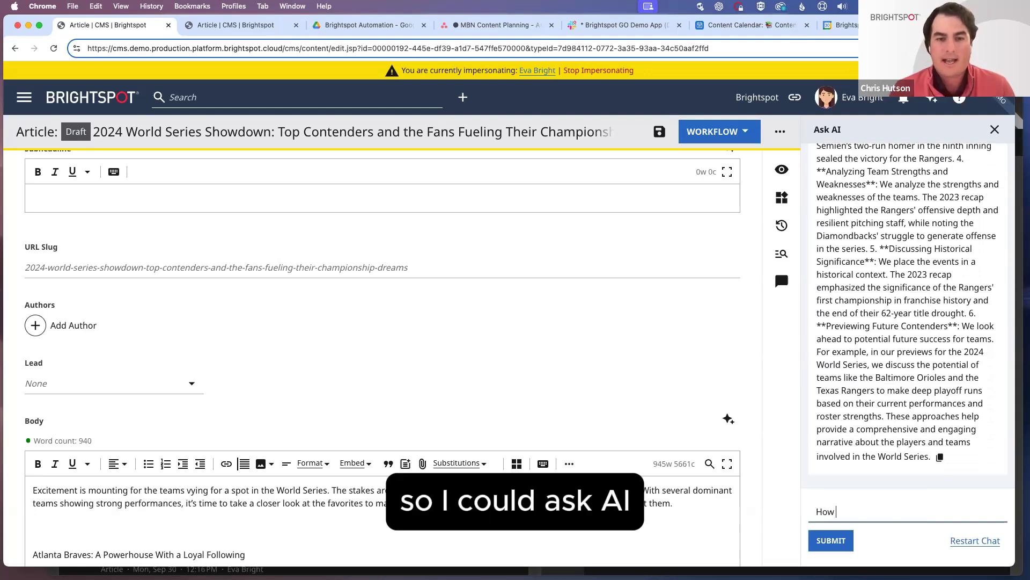
pyautogui.write('do we typically refer t')
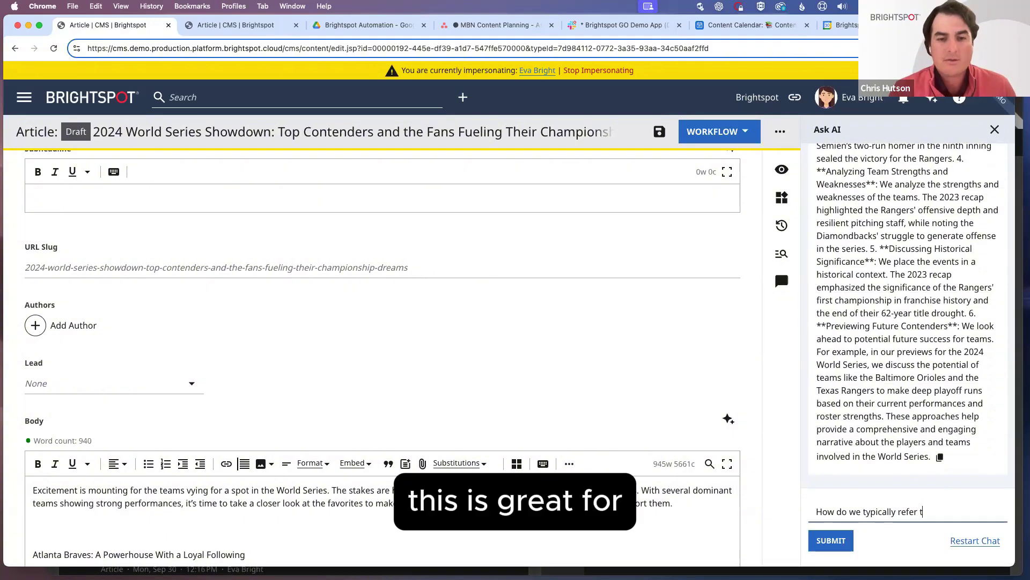
pyautogui.write('o the World Series?')
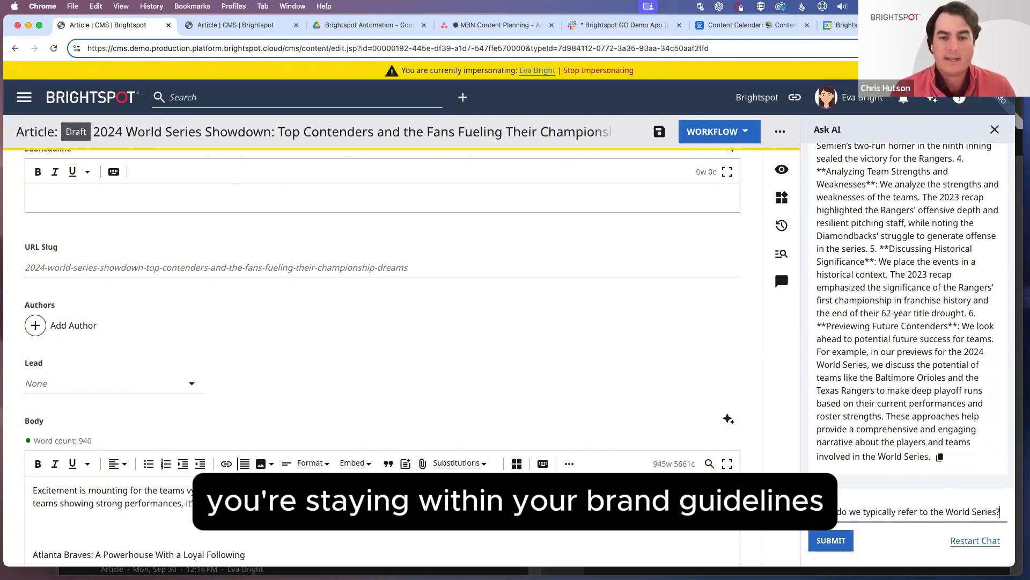
pyautogui.press('Return')
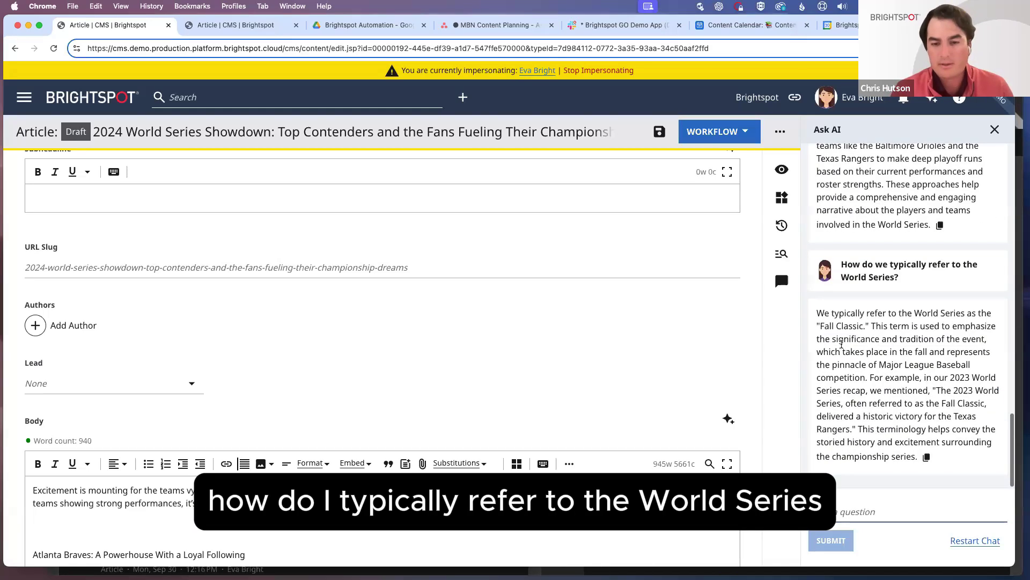
pyautogui.moveTo(818, 314); pyautogui.dragTo(869, 326)
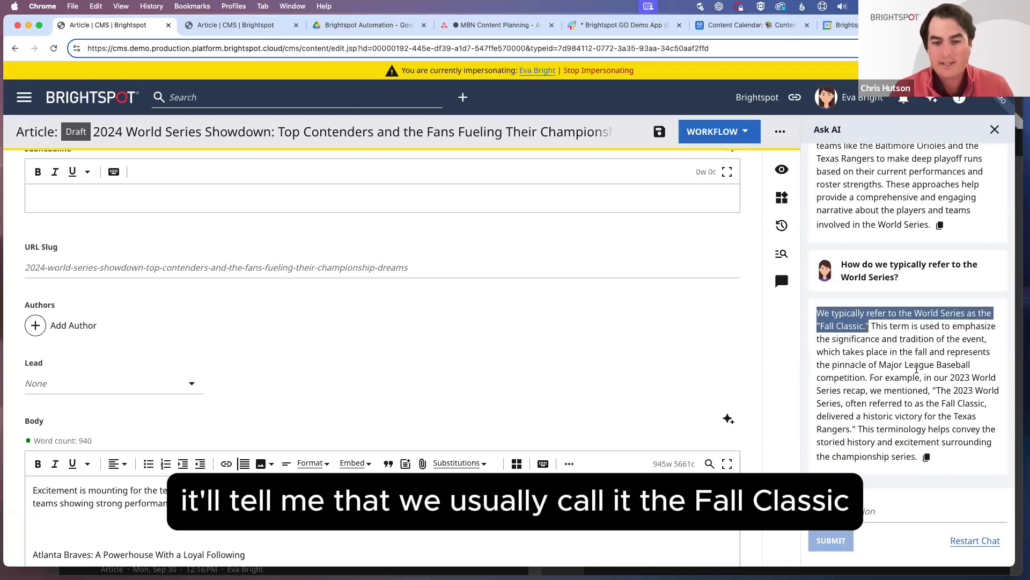
pyautogui.click(928, 374)
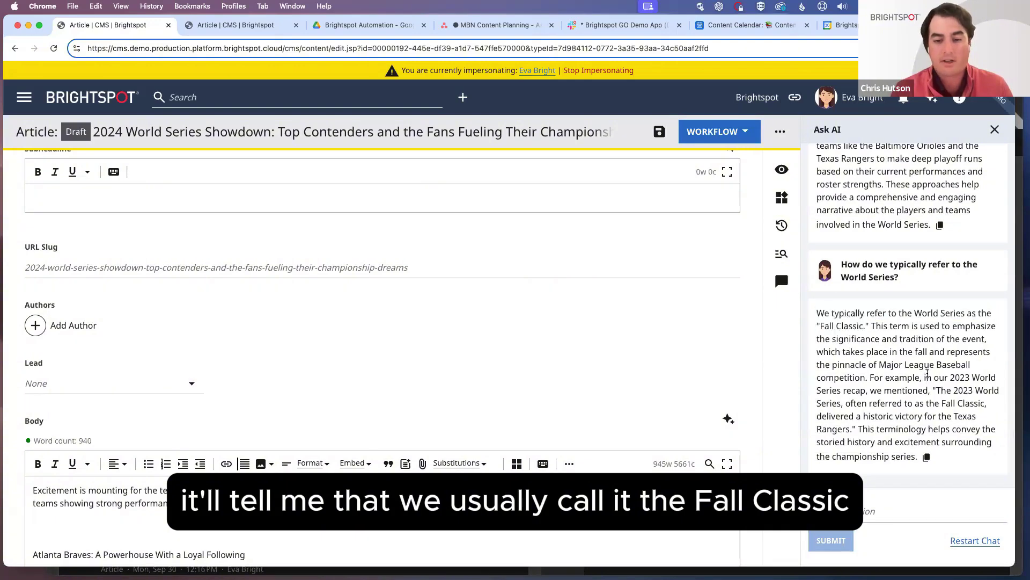
# Step: Copy "Fall Classic" from the AI answer and replace "World Series" with it in the first sentence of the article body
pyautogui.moveTo(864, 326); pyautogui.dragTo(821, 328)
pyautogui.press('super+c')
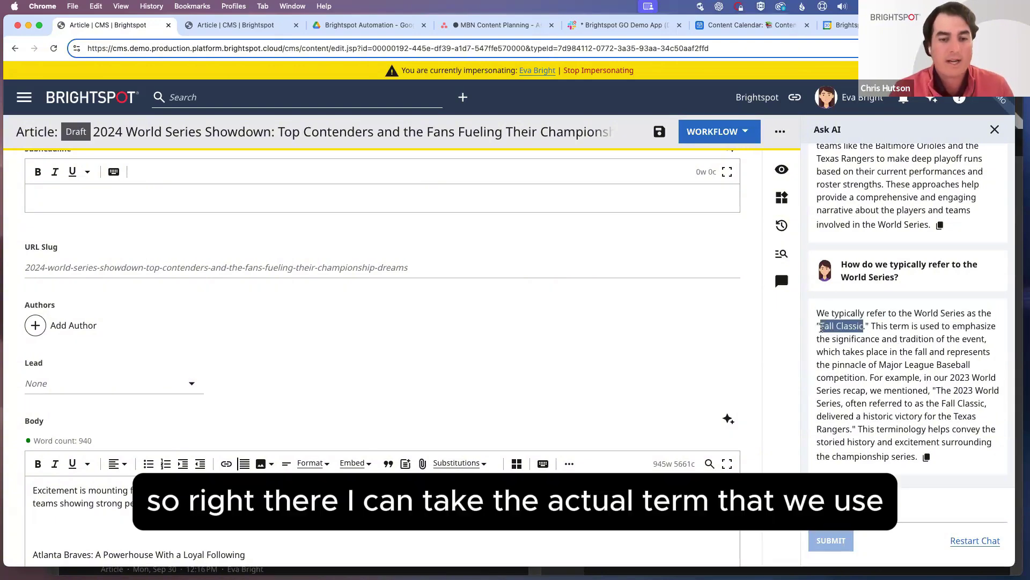
pyautogui.click(392, 364)
pyautogui.scroll(-3, 540, 358)
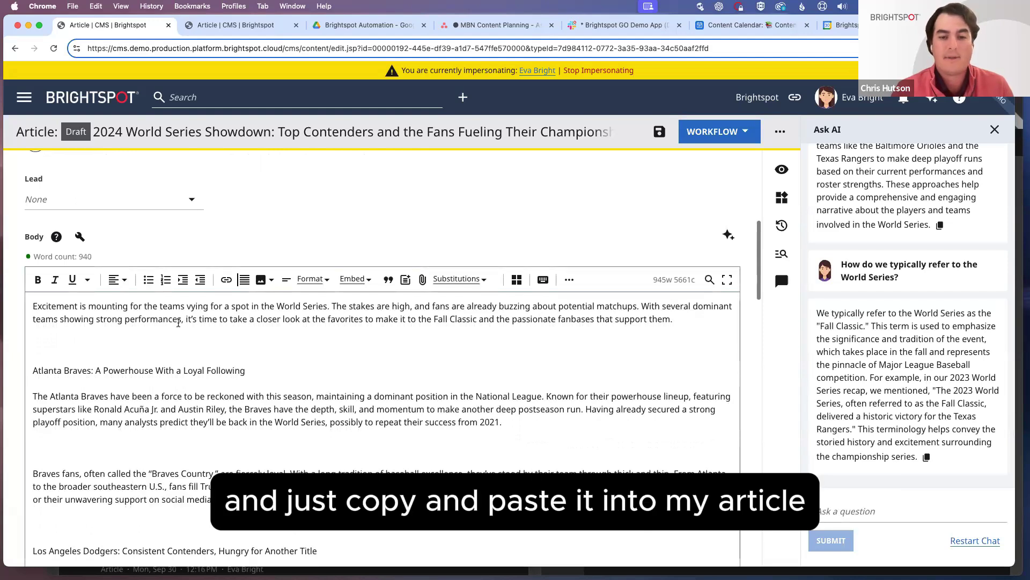
pyautogui.click(284, 306)
pyautogui.moveTo(279, 306); pyautogui.dragTo(326, 308)
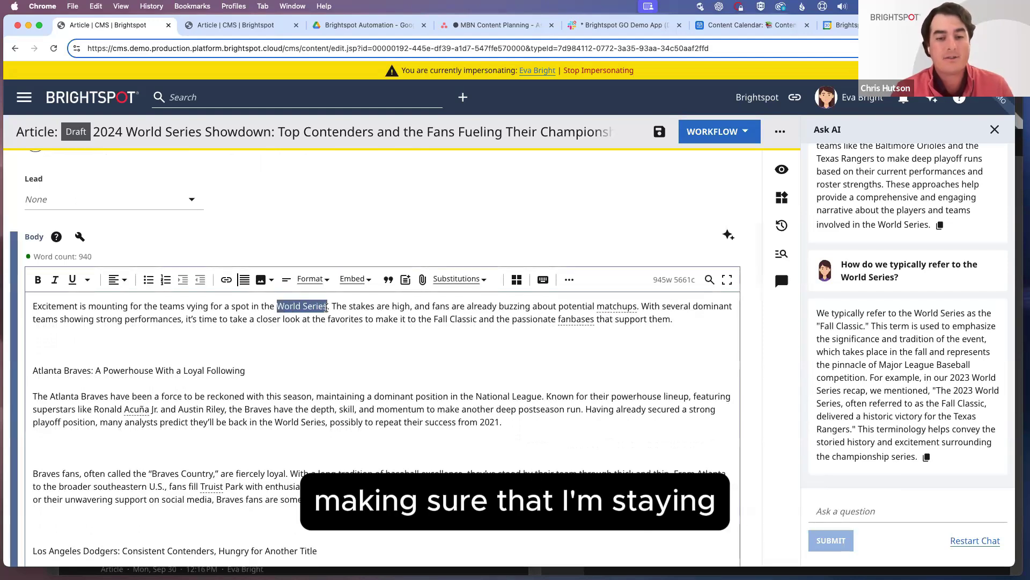
pyautogui.press('super+v')
pyautogui.click(365, 384)
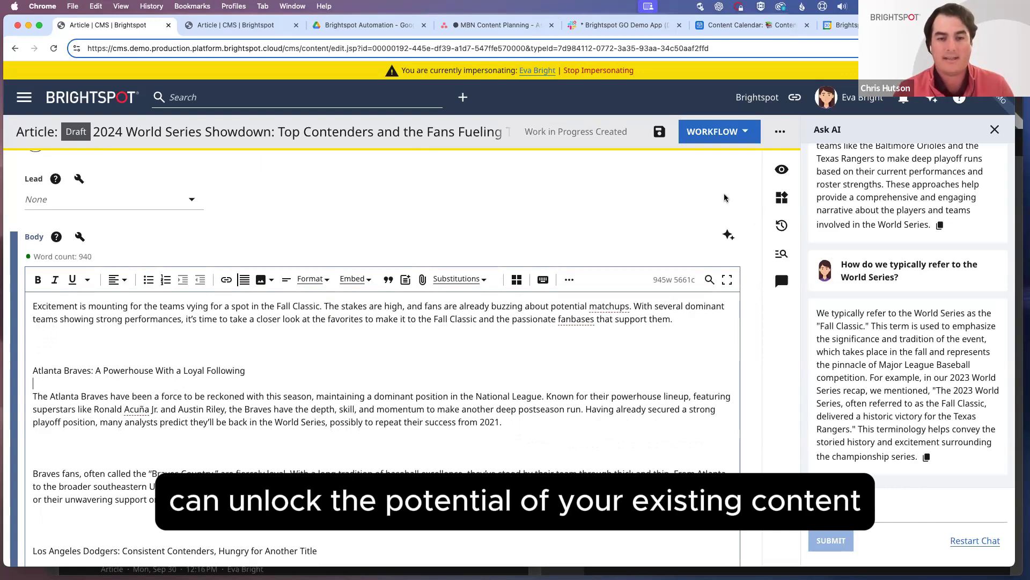
# Step: Transition the article to In Review and switch to the Brightspot GO Demo App messages in Slack
pyautogui.click(714, 132)
pyautogui.click(687, 234)
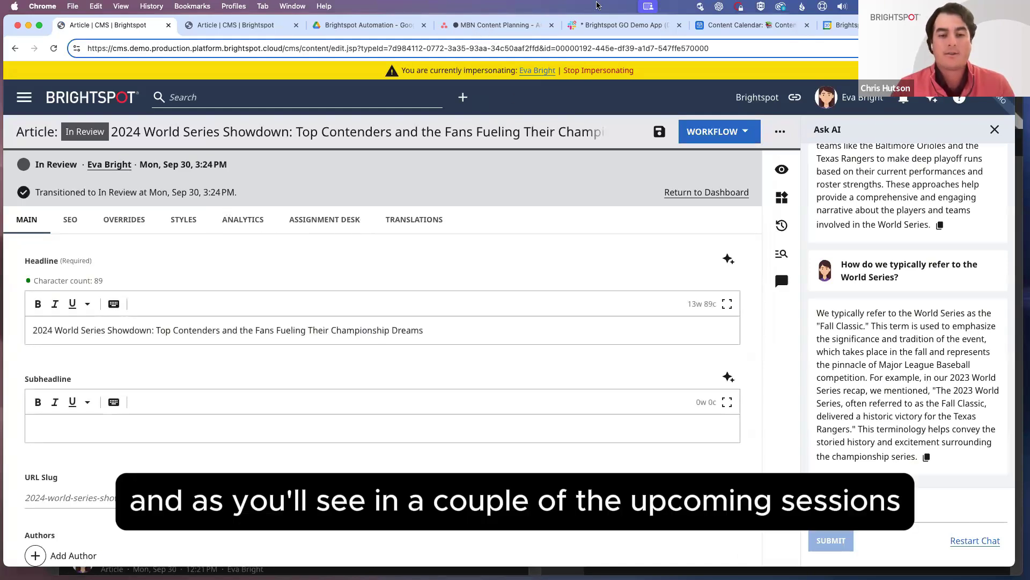
pyautogui.click(614, 26)
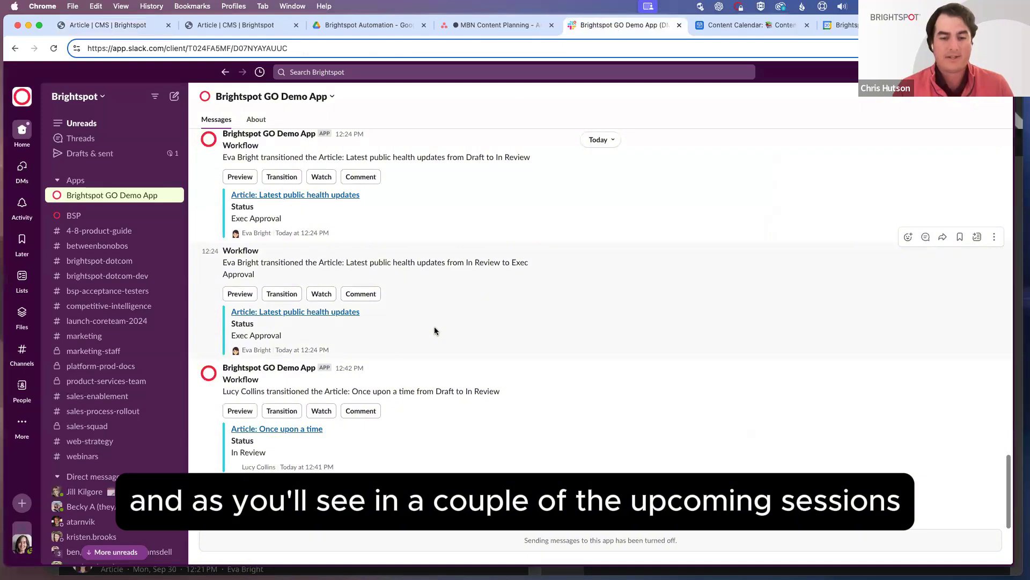